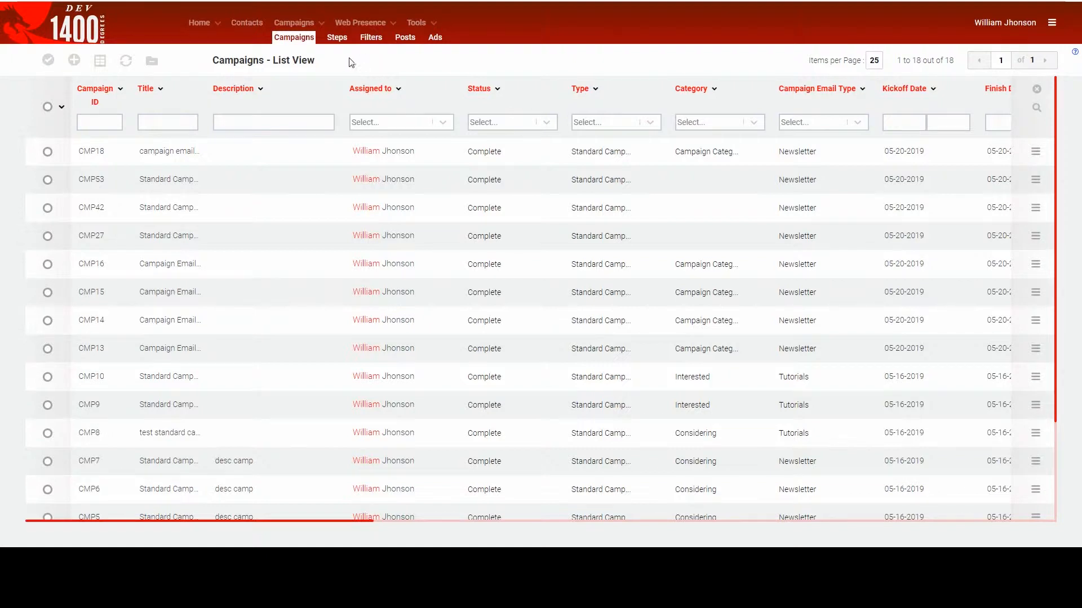
- Create a standard campaign titled "Example Campaign" and save it
click(77, 61)
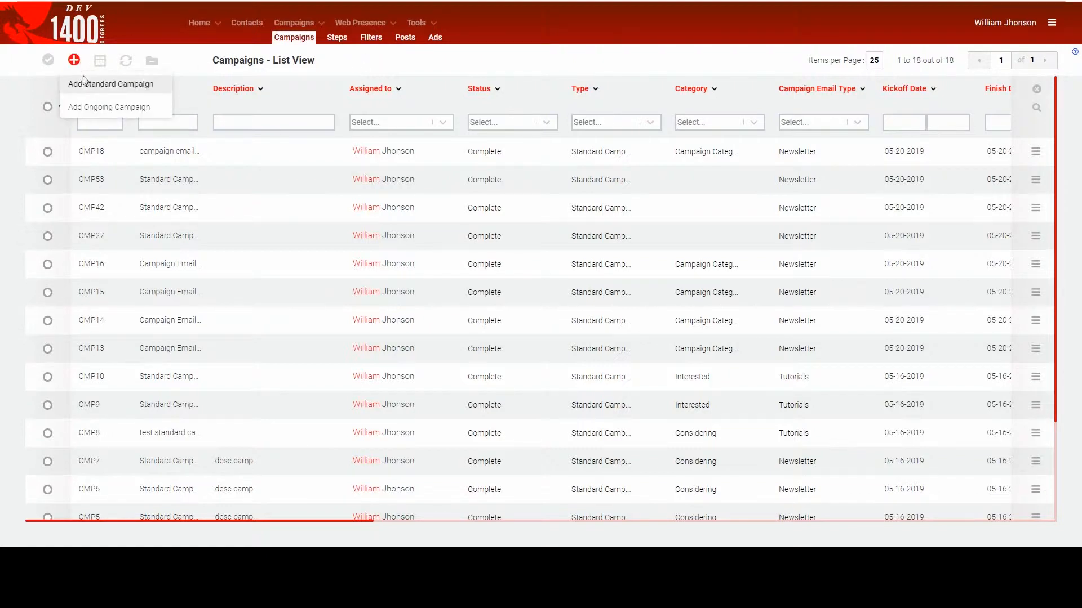
click(87, 84)
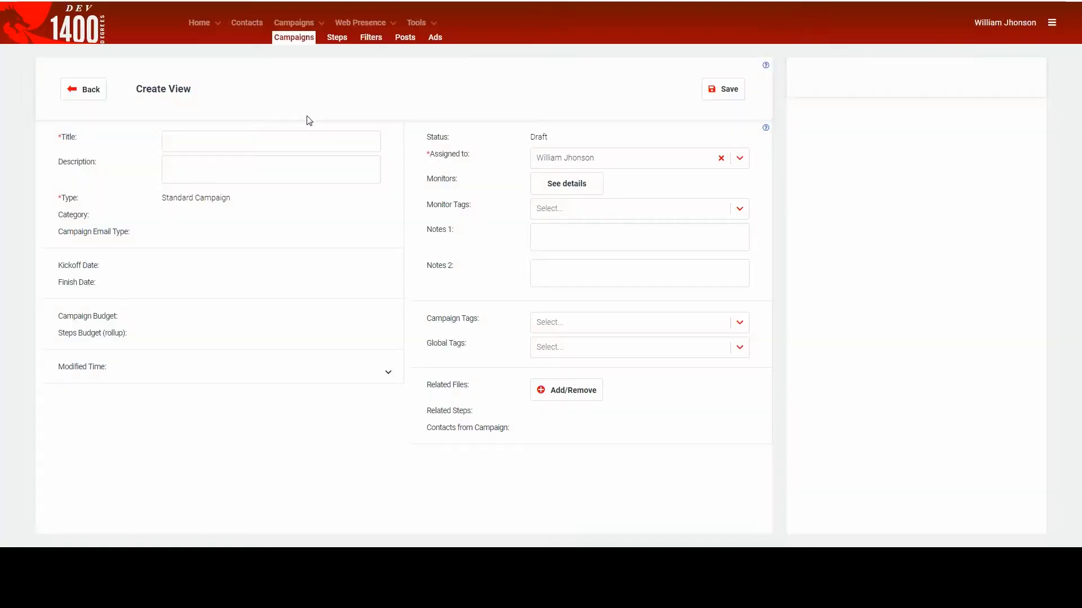
click(300, 141)
text(Exa)
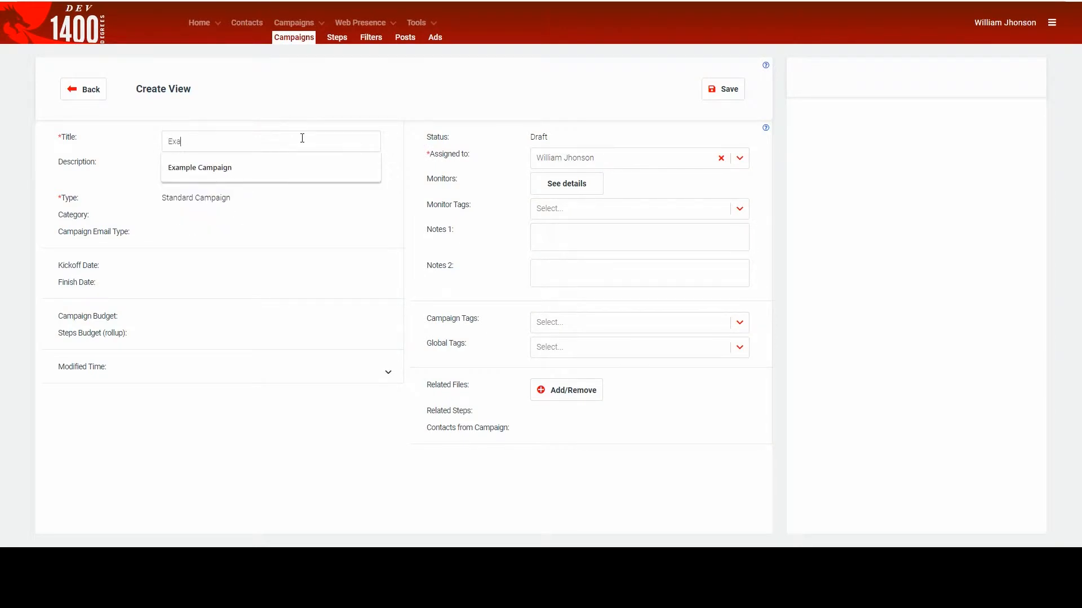
text(mple Campaign)
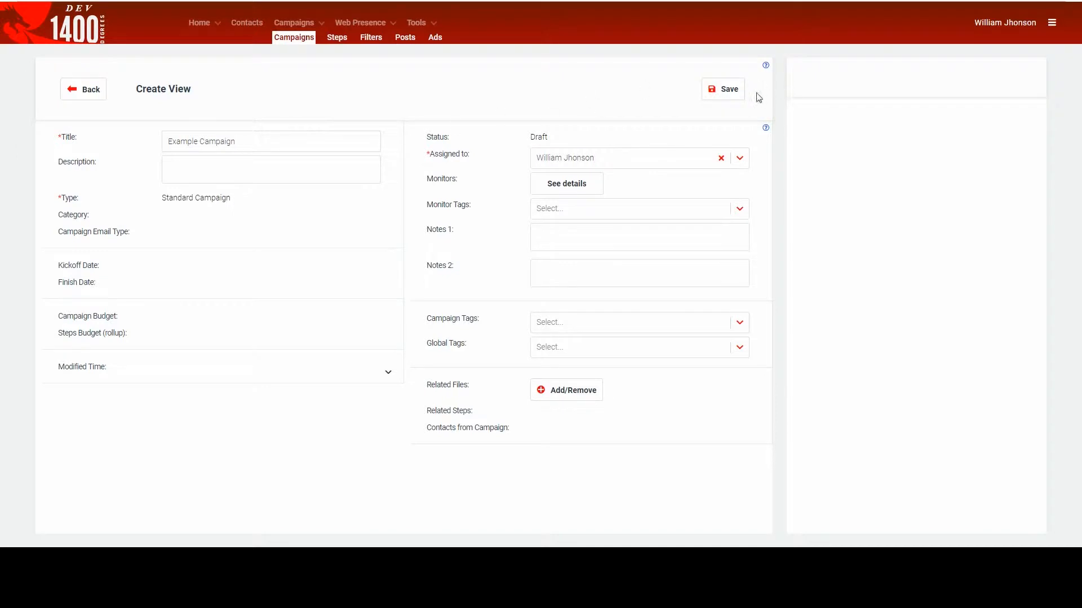
click(724, 92)
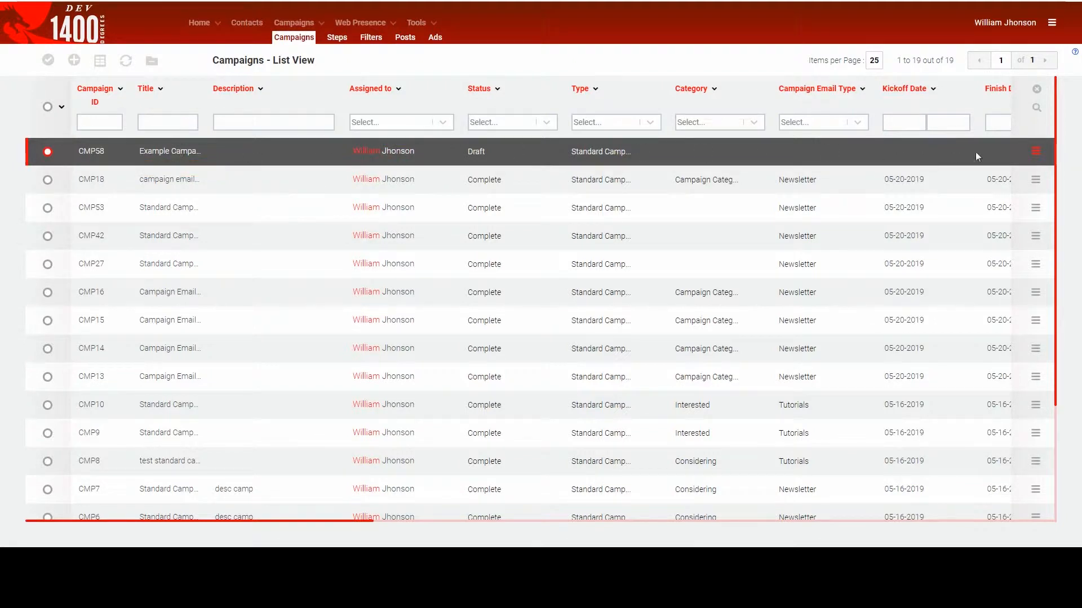
- Open the planning view of Example Campaign and start adding an Email Step to it
click(1027, 148)
click(1011, 161)
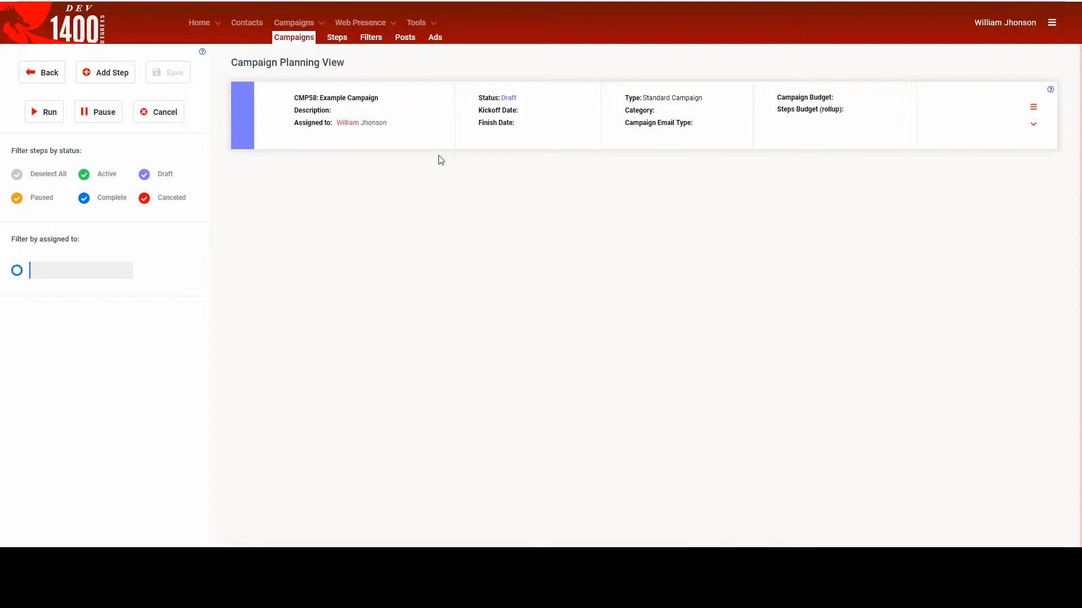
click(120, 72)
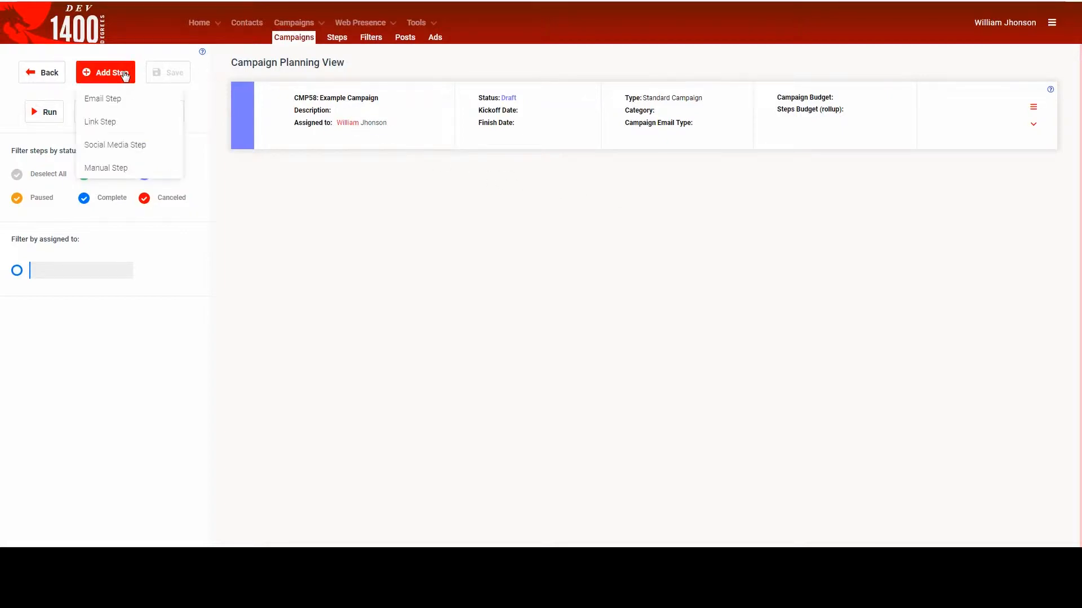
click(133, 104)
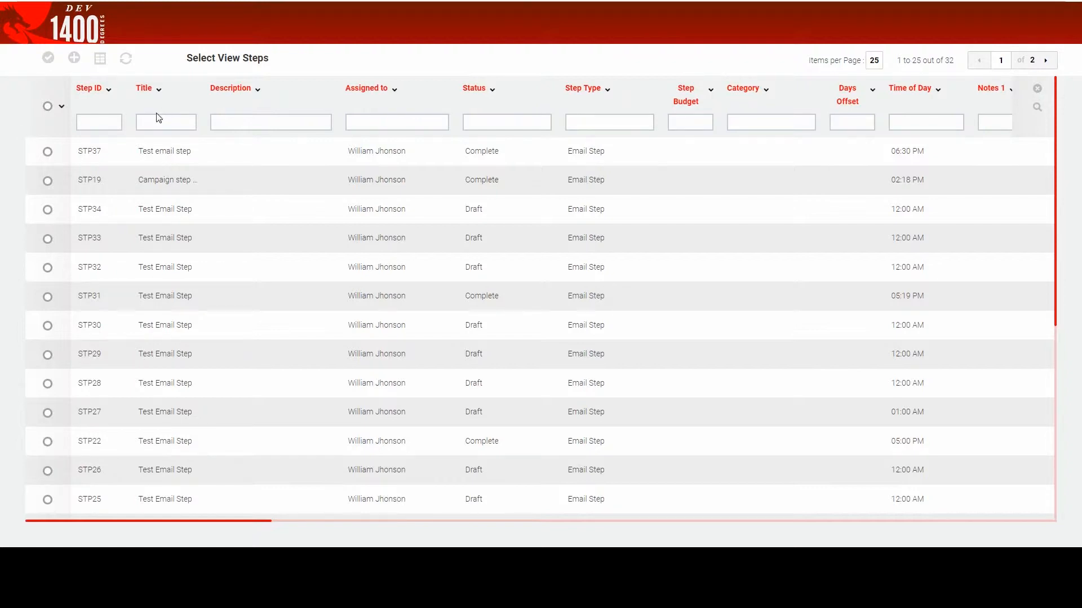
- Create a new email step titled "Example Email Step", save it and submit it to the campaign
click(74, 59)
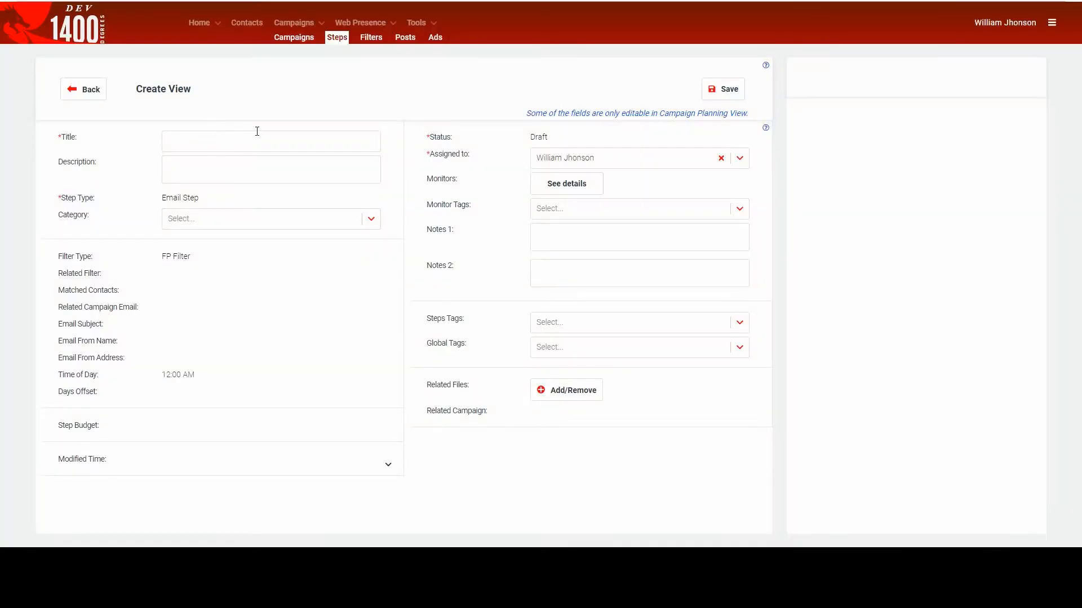
click(257, 134)
text(Exam)
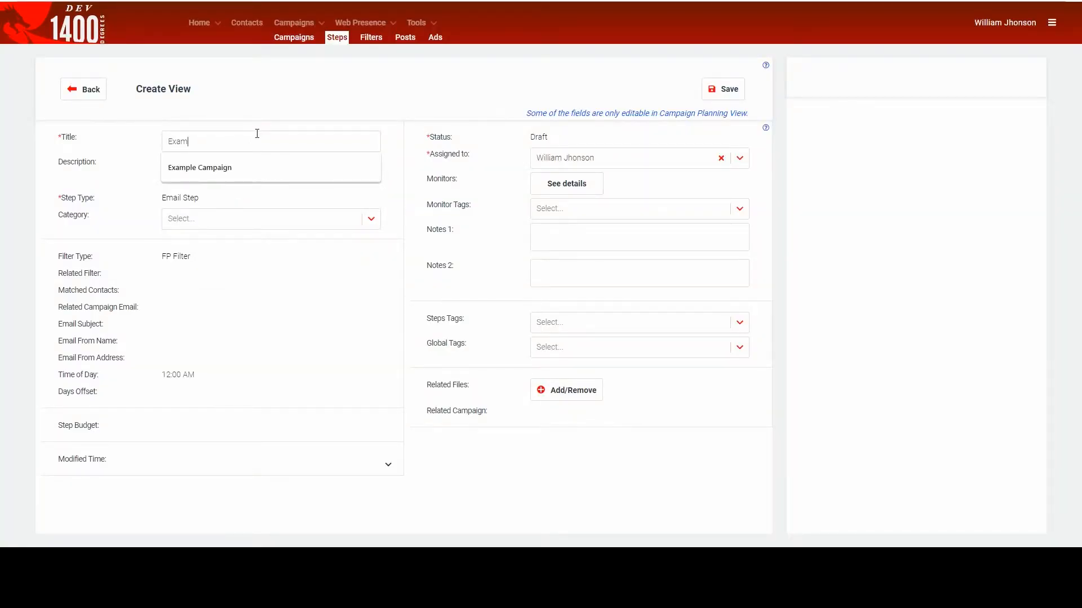
text(ple Email )
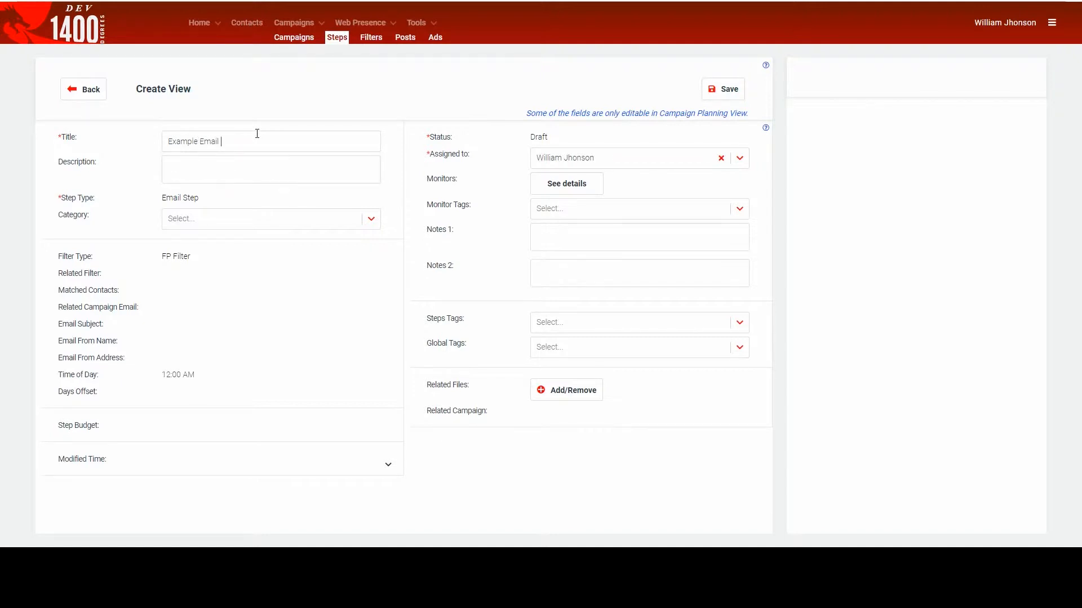
text(Step)
click(717, 90)
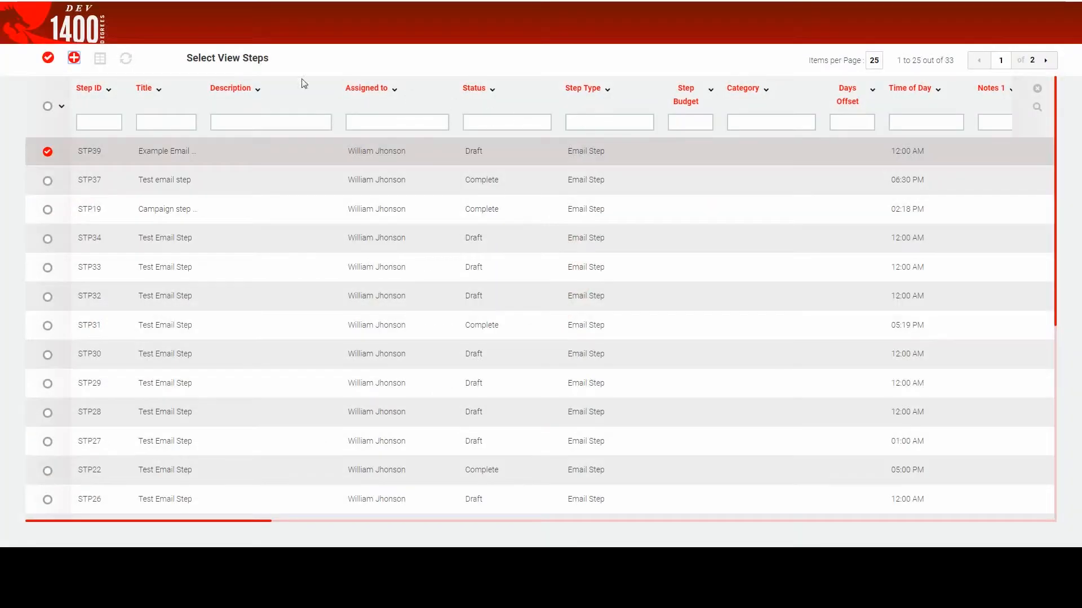
click(47, 58)
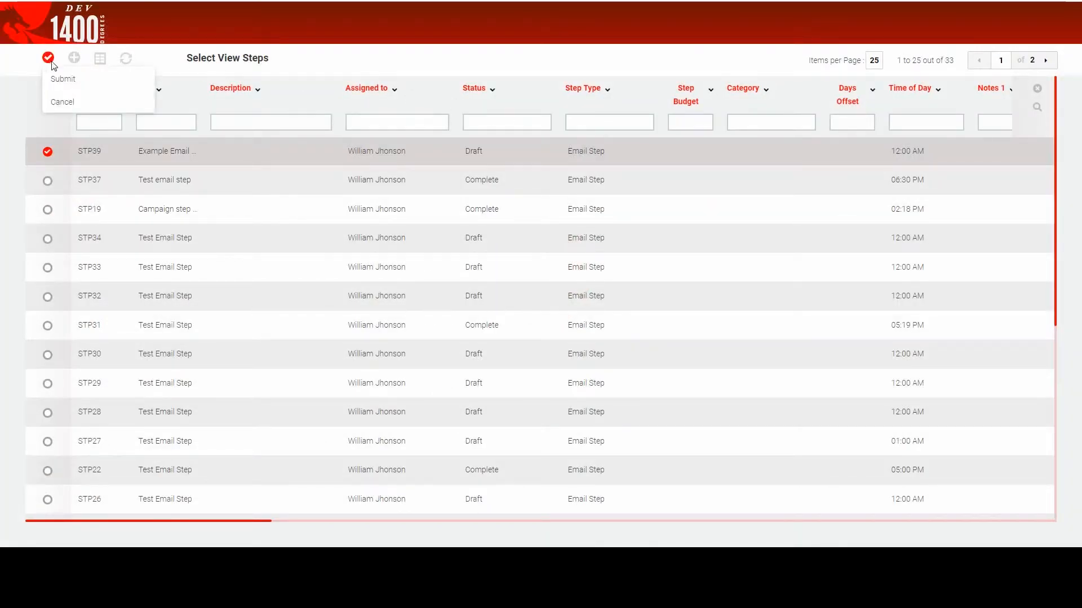
click(79, 84)
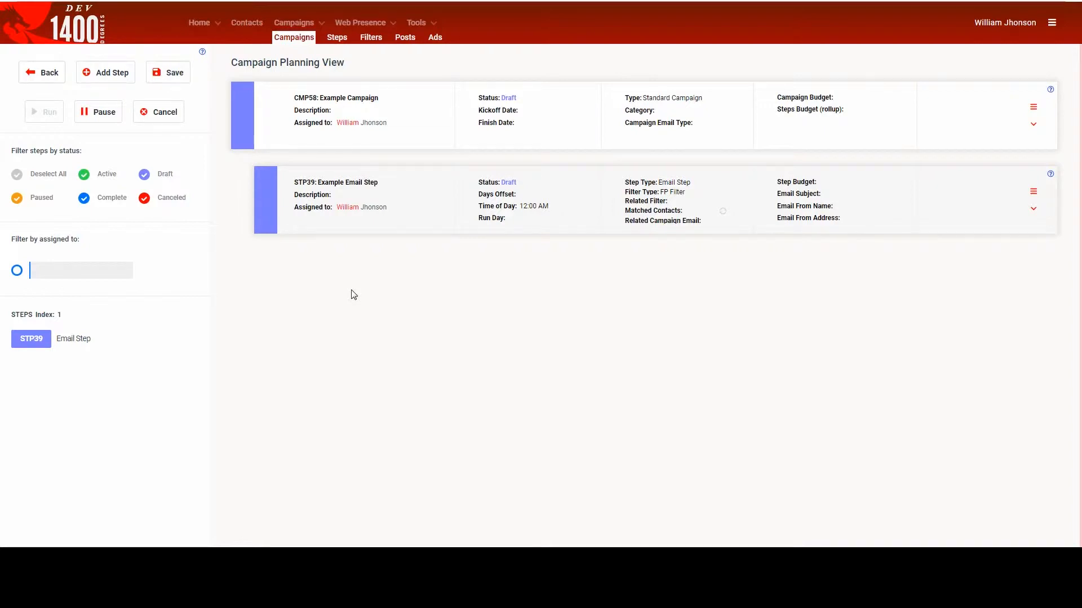
- Set the campaign's kickoff date to 05-21-2019 and its Campaign Email Type to Newsletter
click(1034, 125)
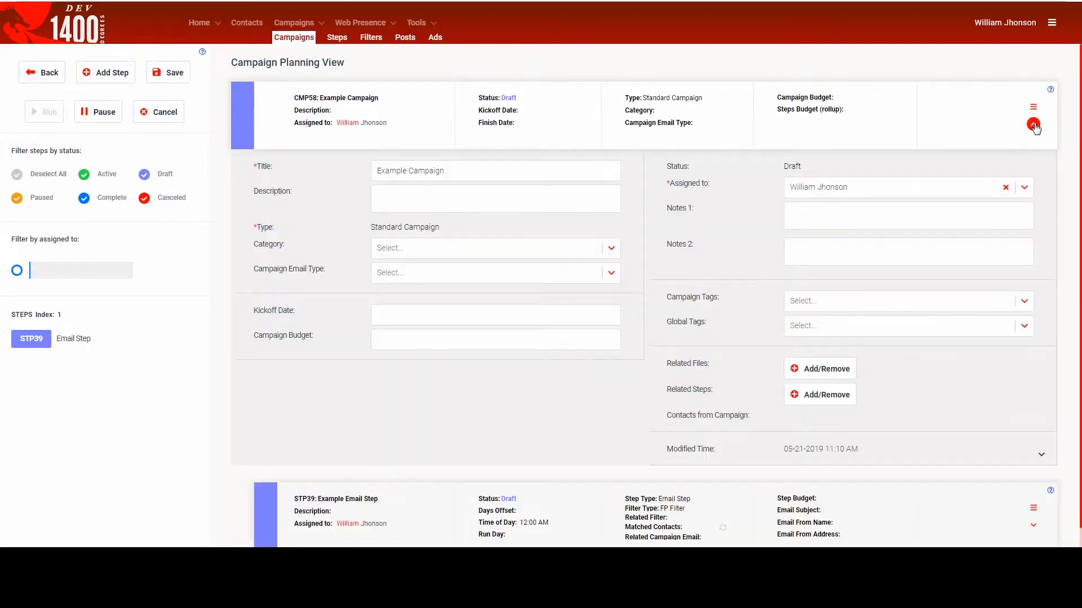
click(382, 317)
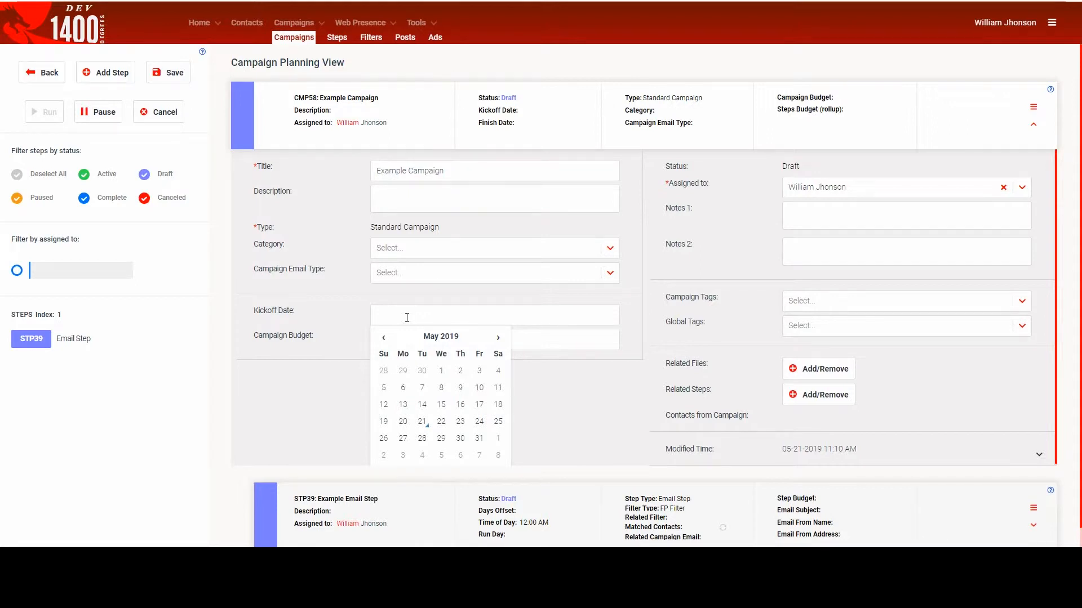
click(422, 422)
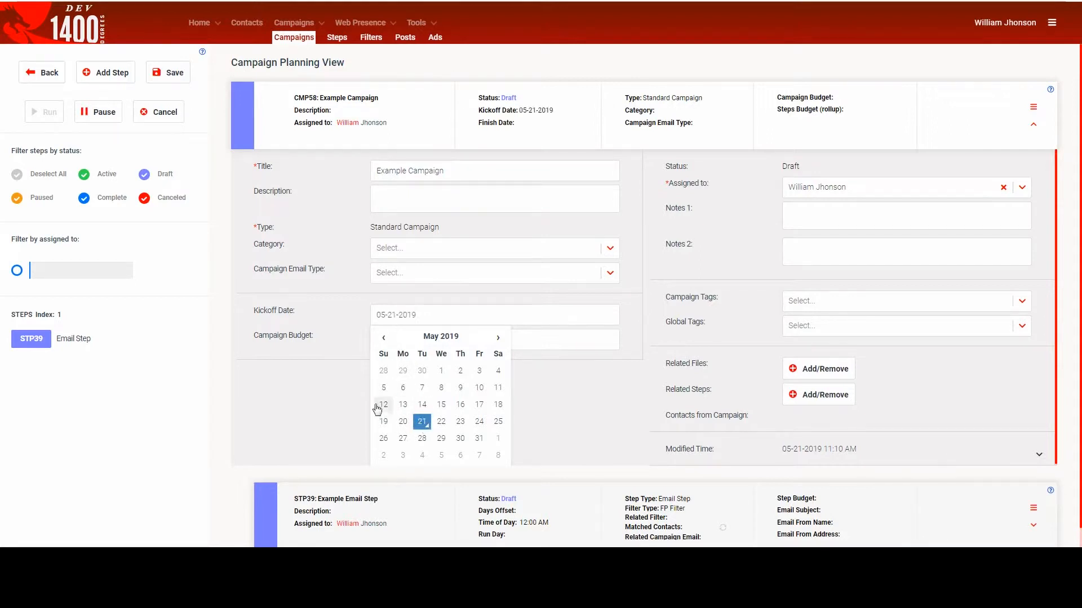
click(336, 391)
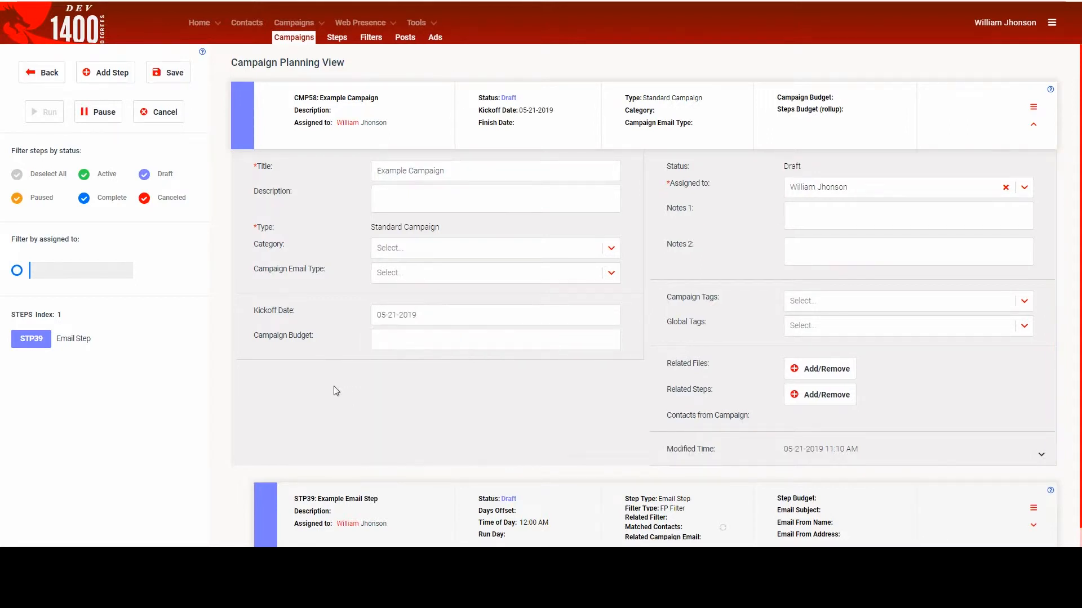
click(412, 282)
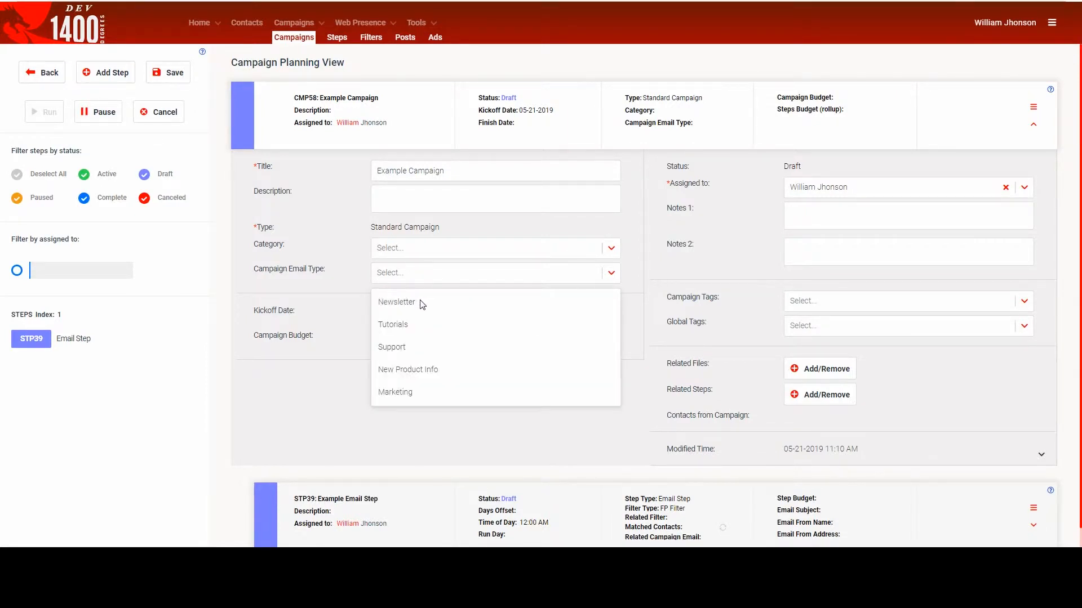
click(422, 304)
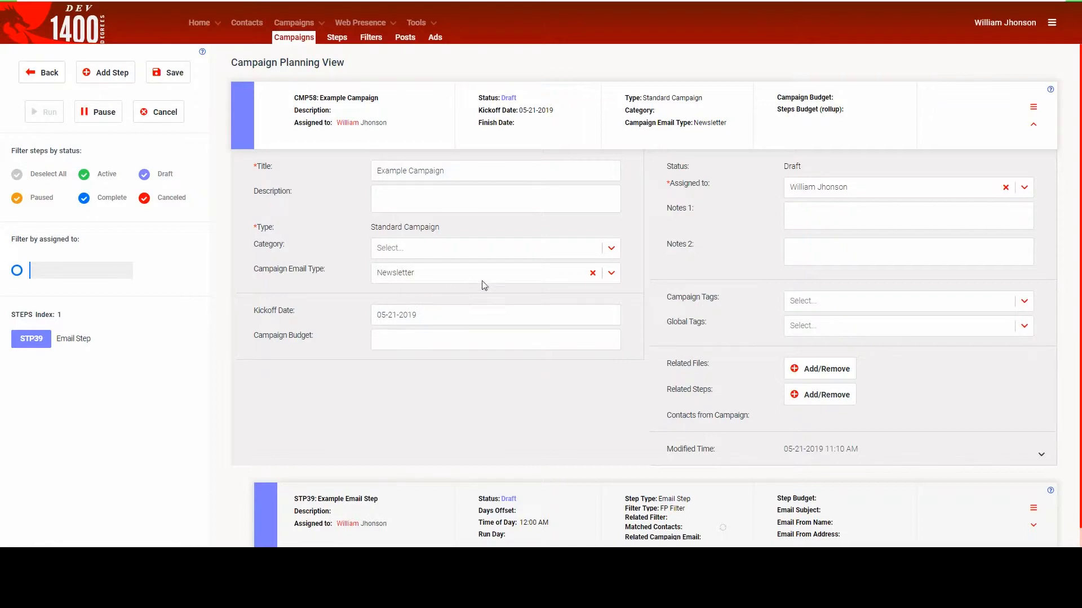
click(1033, 124)
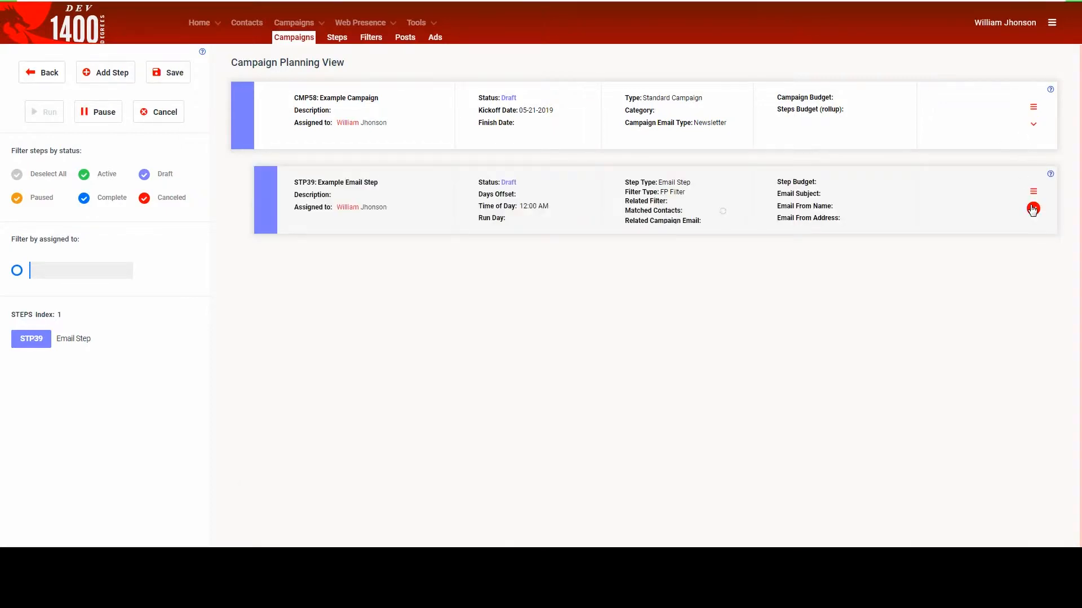
- Expand the details of Example Email Step and choose FP Filter as its filter type
click(1033, 208)
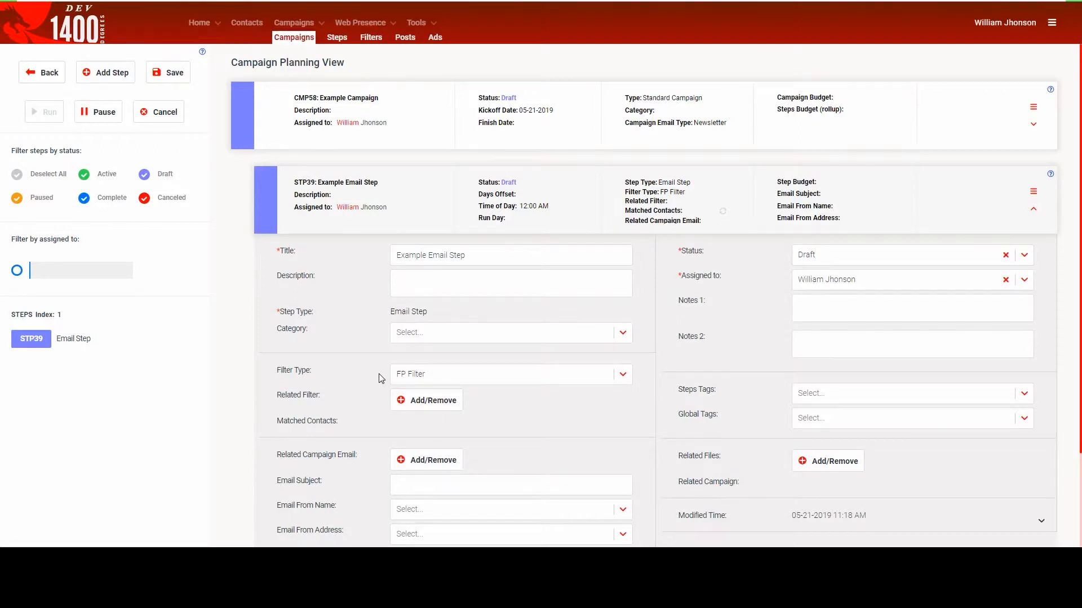
click(414, 375)
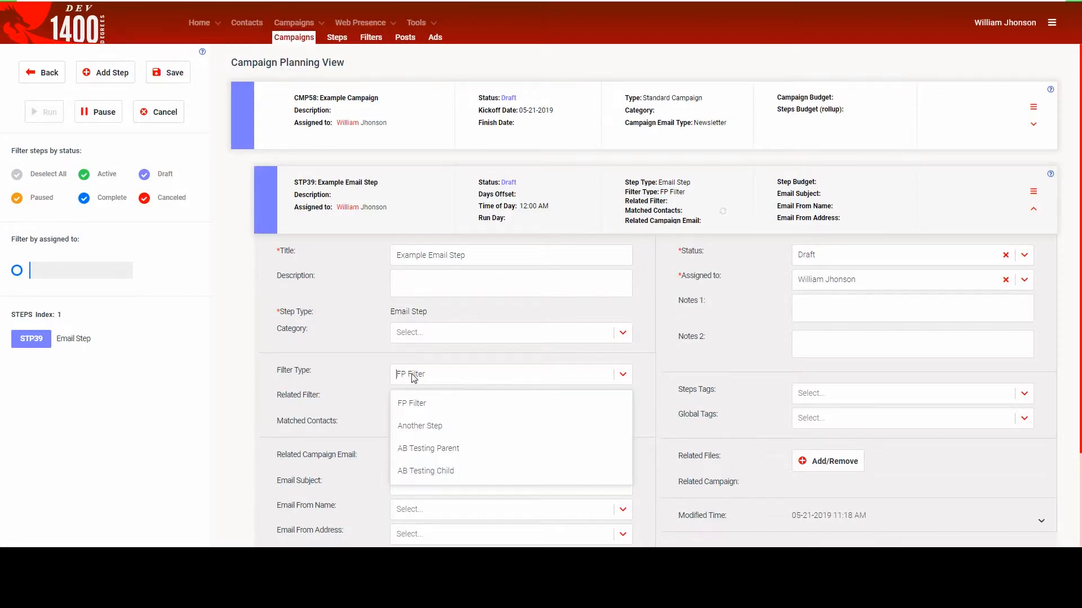
click(422, 402)
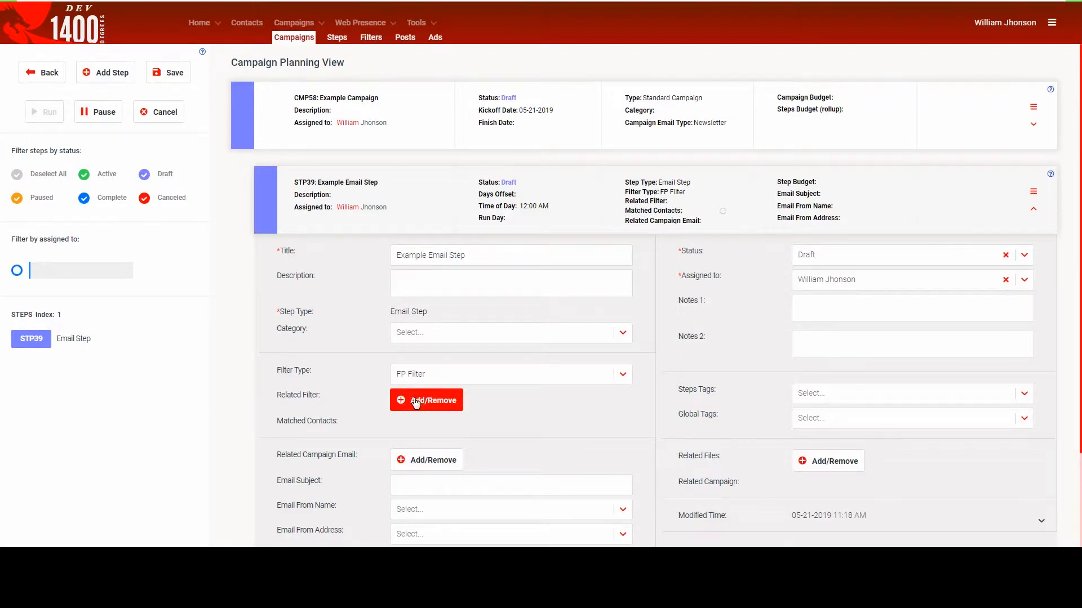
- Start a new related filter for the email step and title it "Born before the 1990's"
click(416, 402)
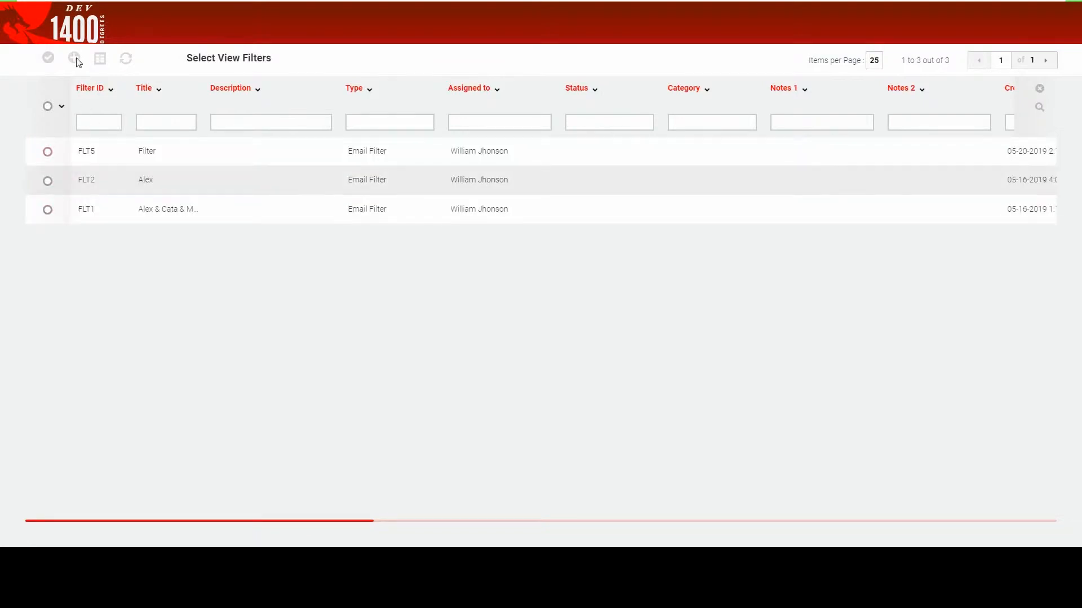
click(74, 59)
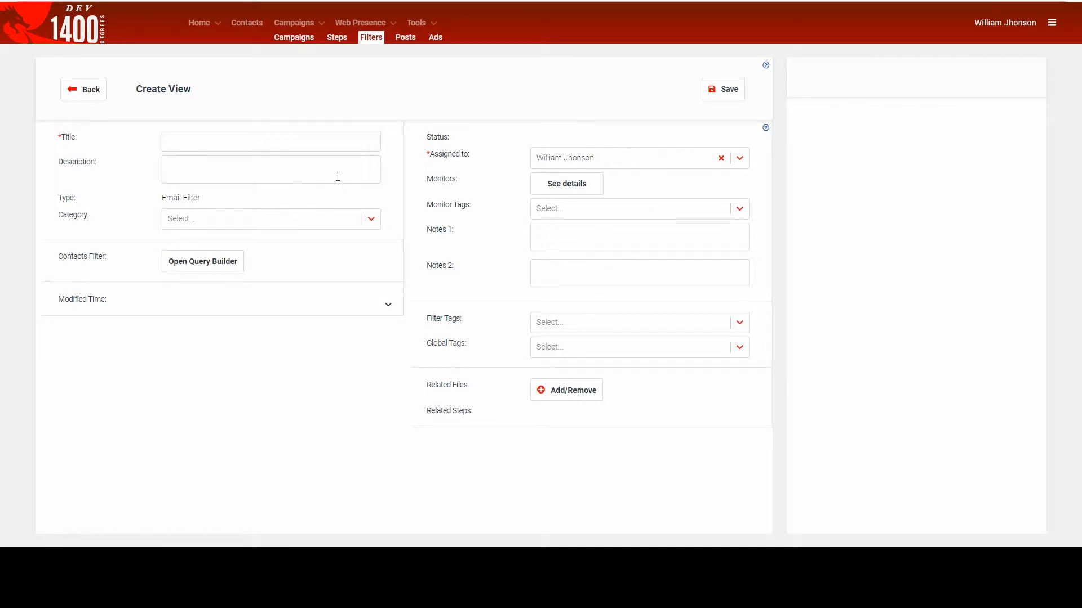
click(320, 146)
text(Born before the 1990's)
- Add a rule to the filter's contacts query requiring Gender Is equal Female
click(219, 265)
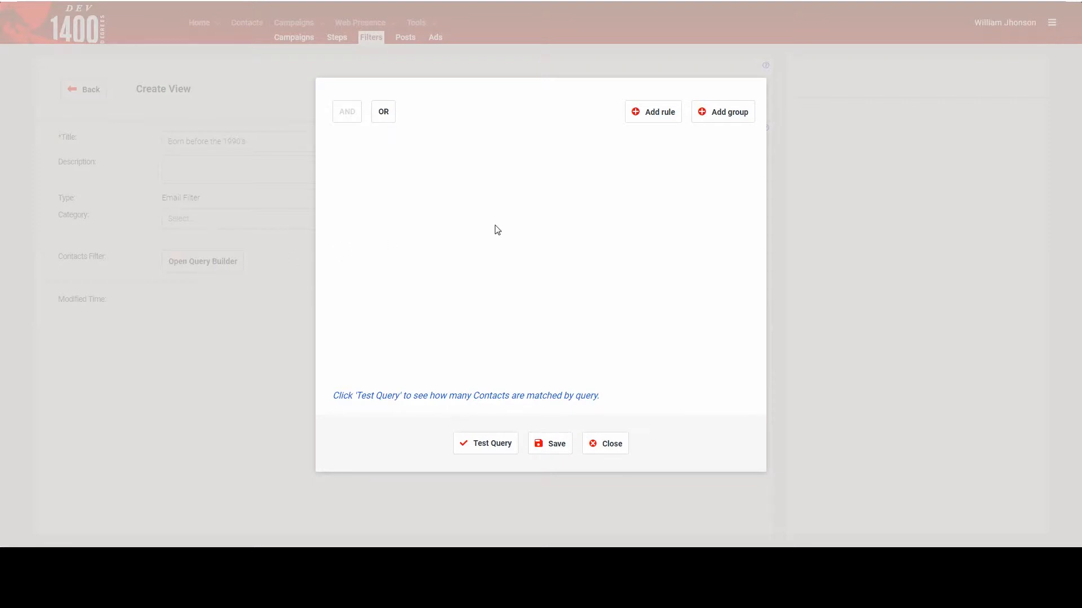
click(643, 116)
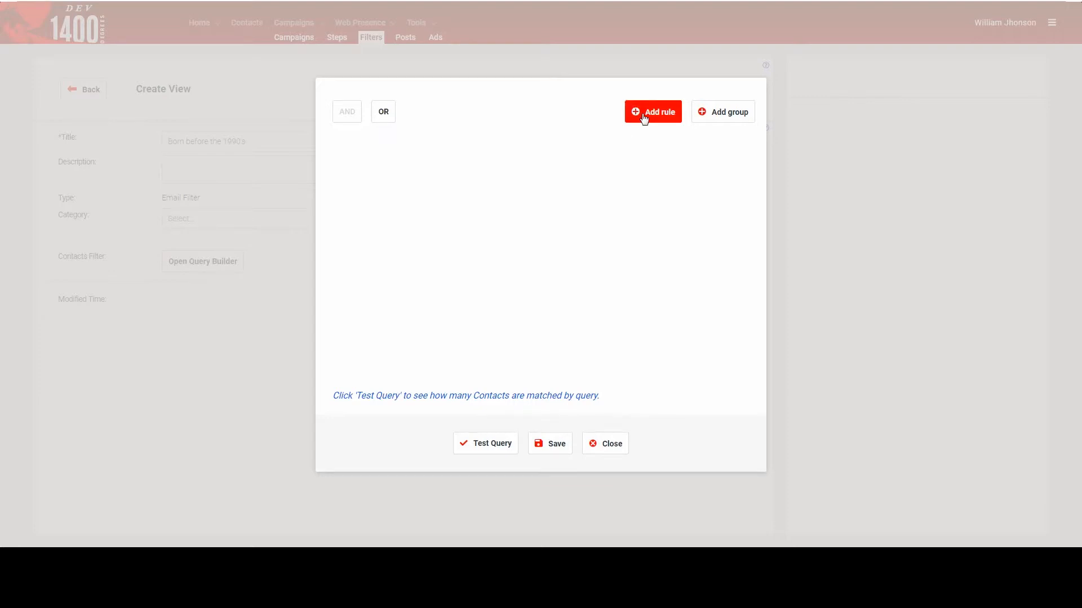
click(415, 160)
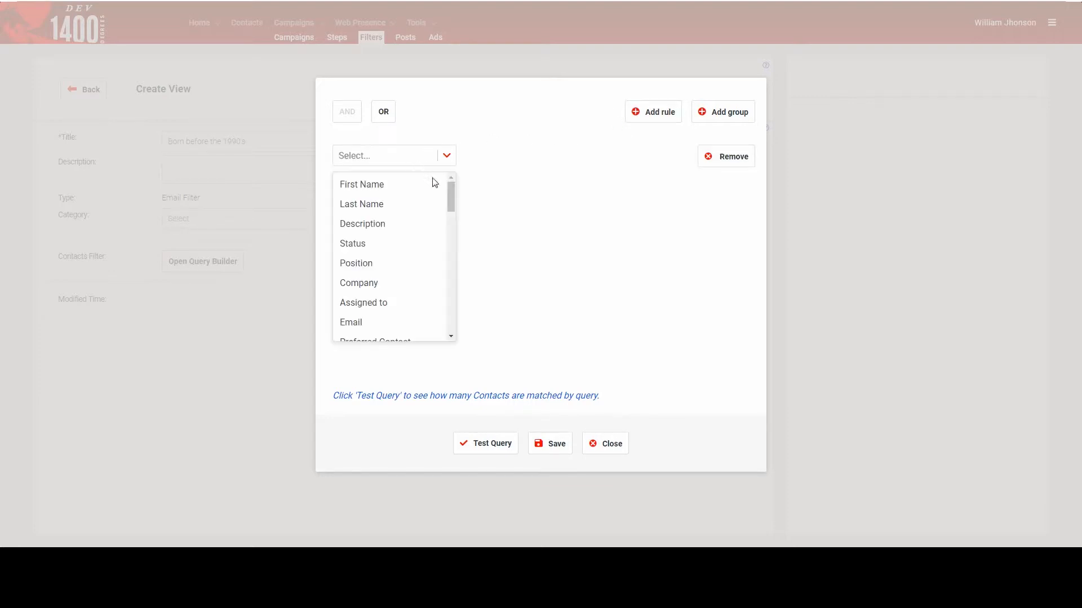
drag(450, 194, 444, 268)
click(363, 290)
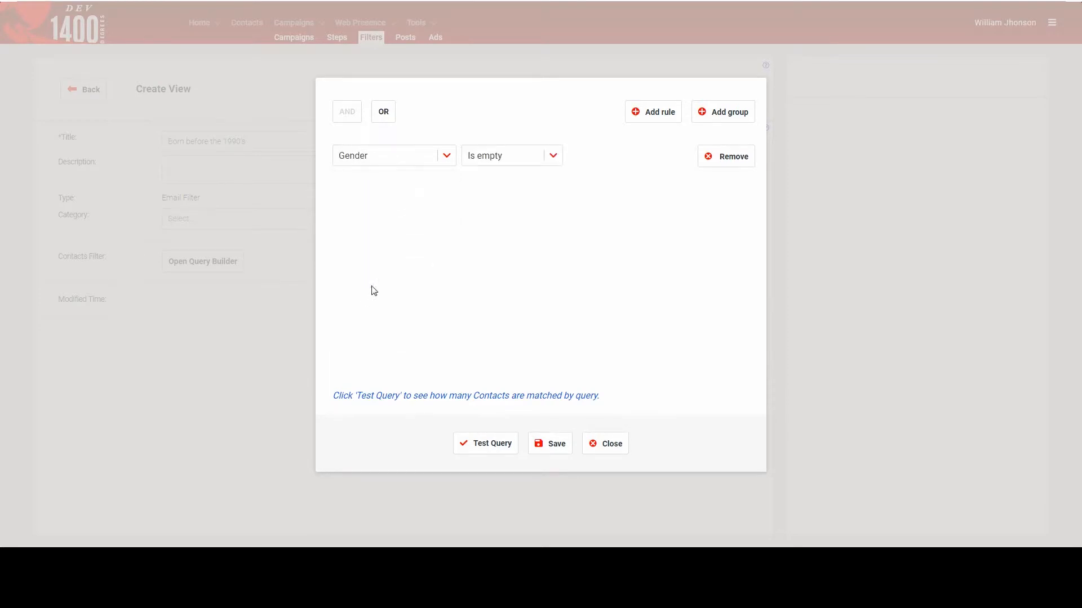
click(527, 158)
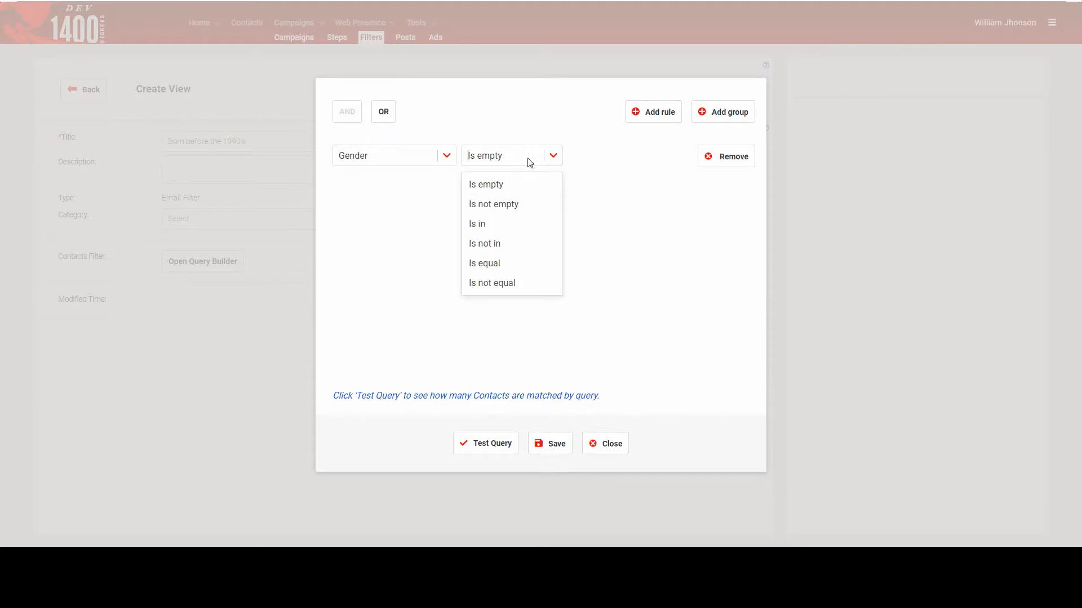
click(501, 265)
click(626, 164)
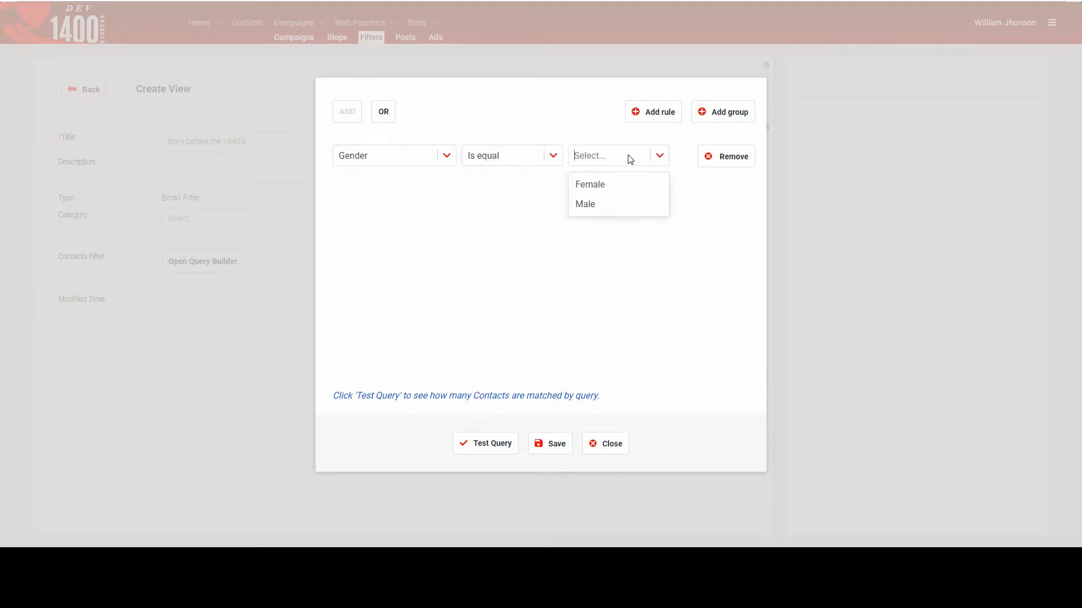
click(608, 187)
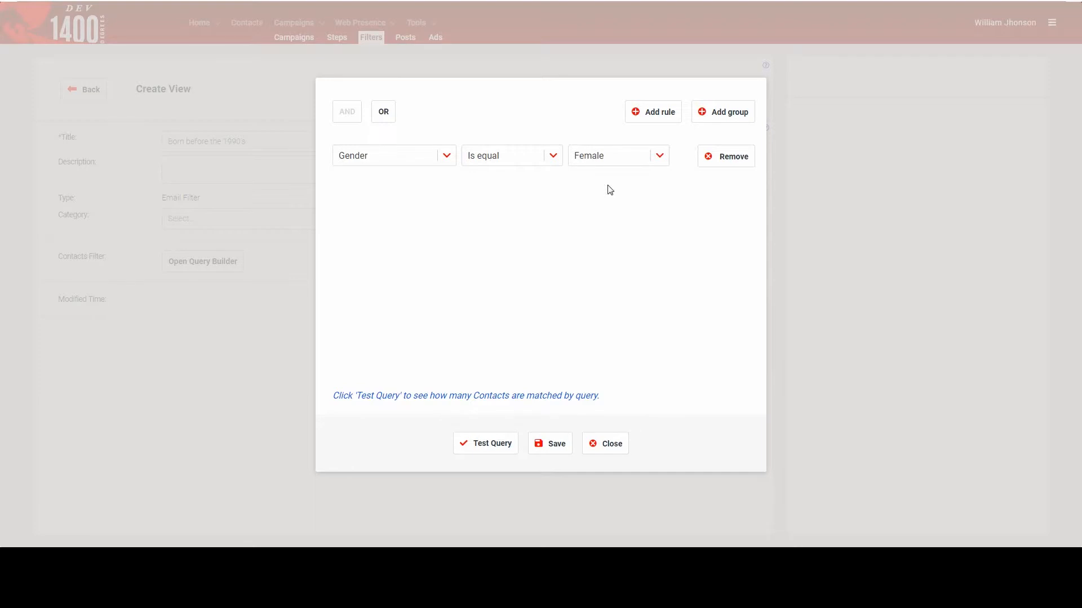
- Add a second rule to the contacts query on Birthday with the Is less than operator
click(656, 115)
click(404, 187)
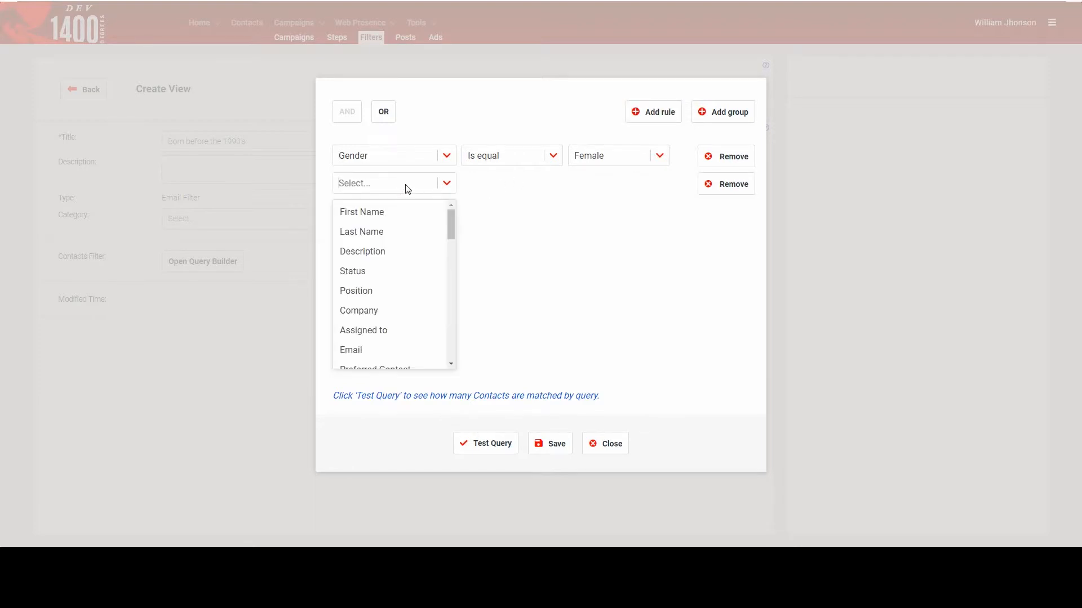
text(bi)
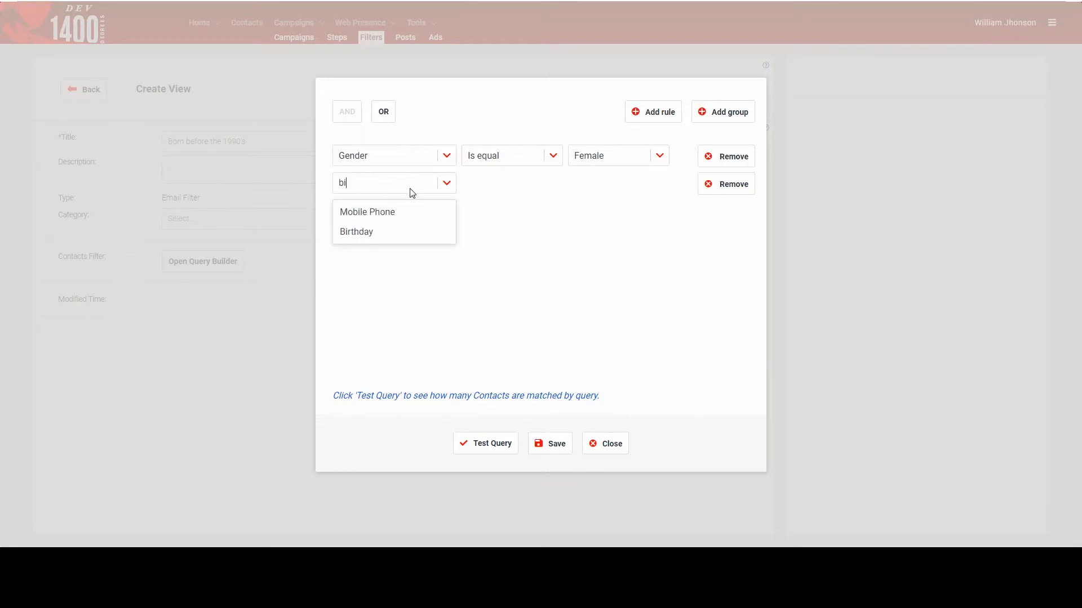
click(367, 234)
click(513, 185)
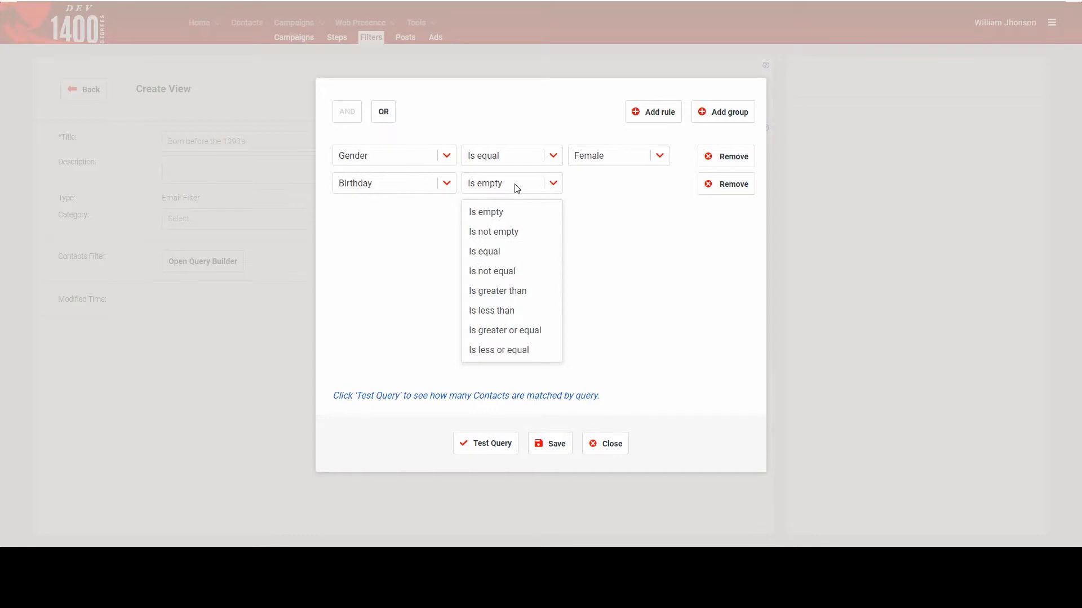
click(499, 313)
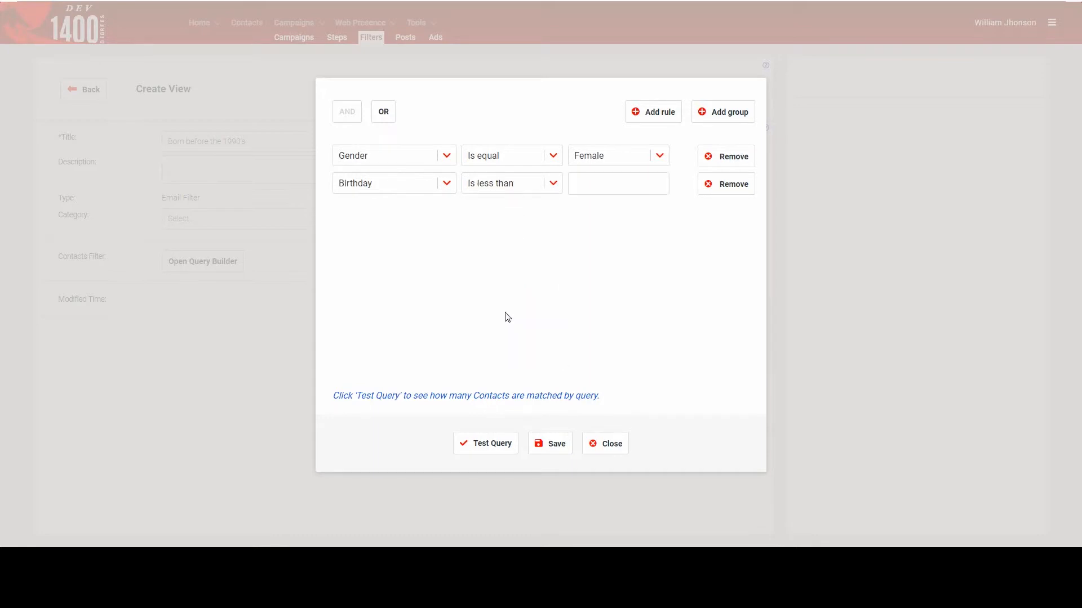
- Set the Birthday rule's comparison date to 01-01-1990
click(629, 187)
click(634, 208)
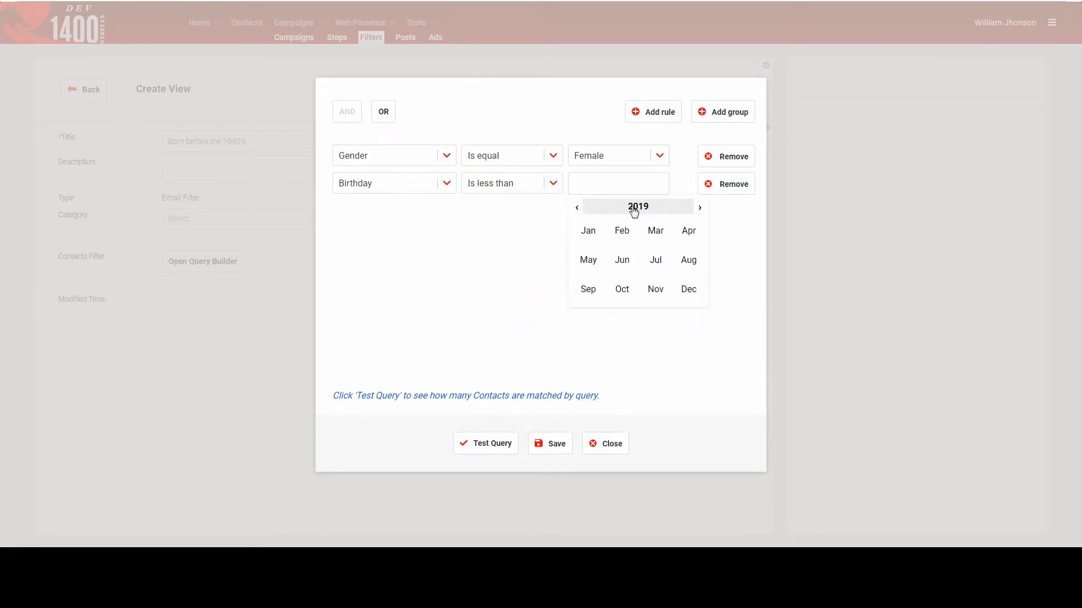
click(606, 213)
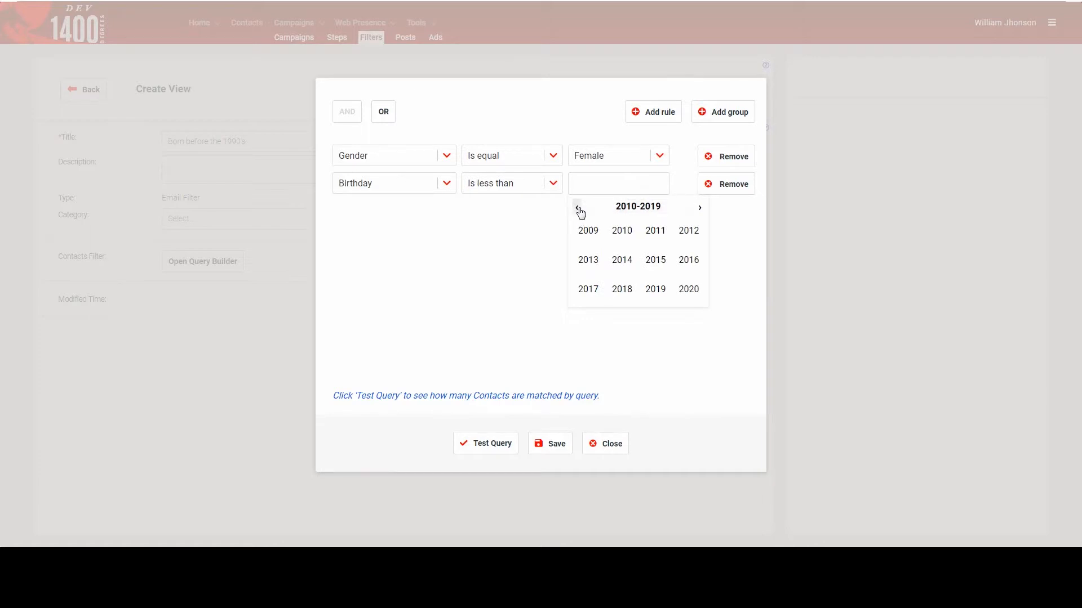
click(578, 210)
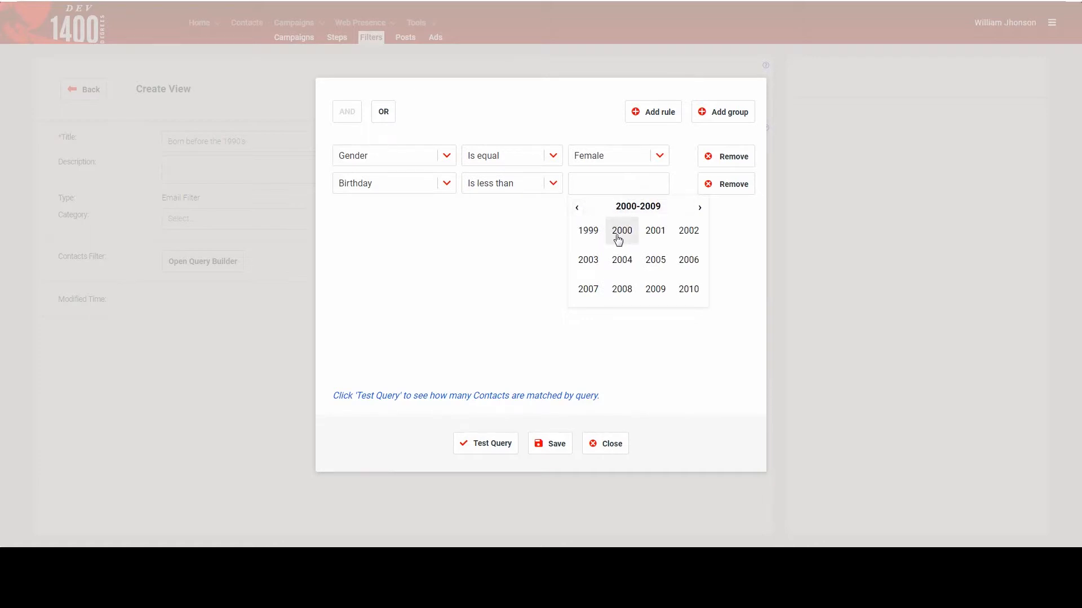
click(577, 208)
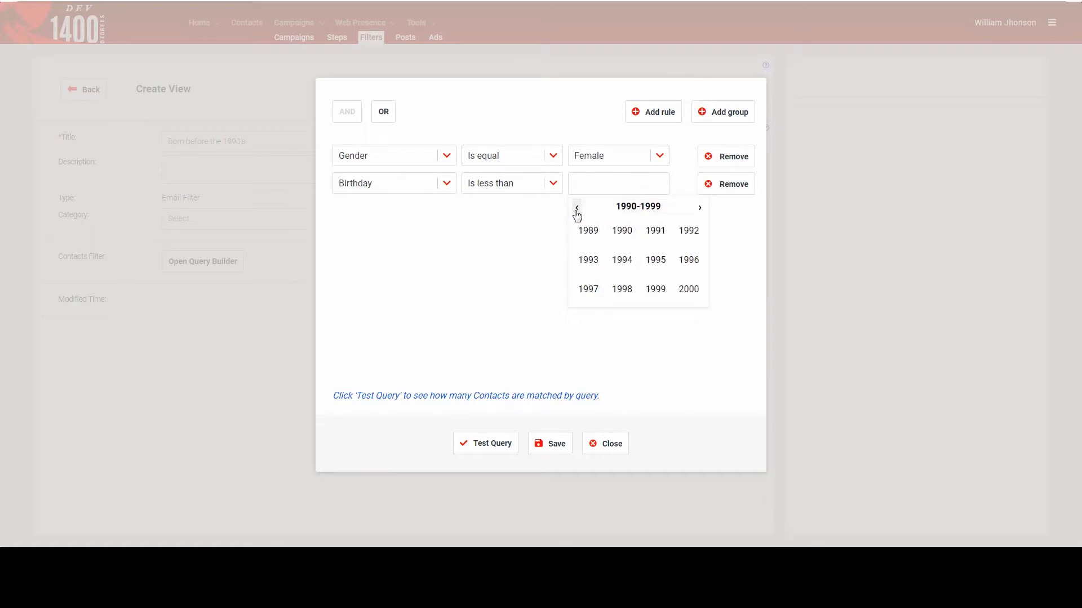
click(621, 231)
click(598, 232)
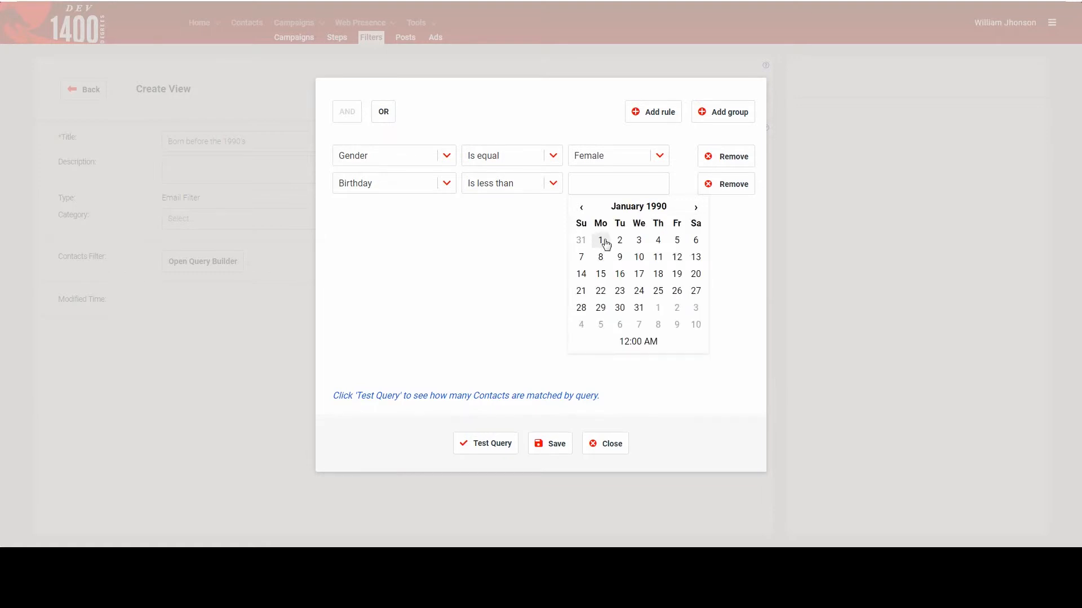
click(600, 241)
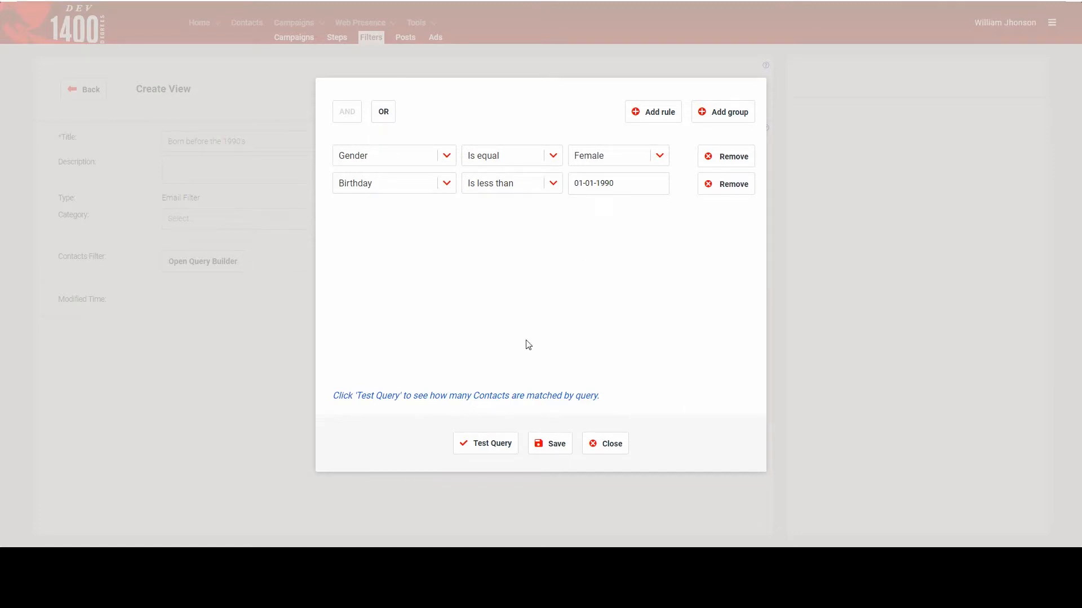
- Test the contacts query for matching contacts and save it to the filter
click(485, 442)
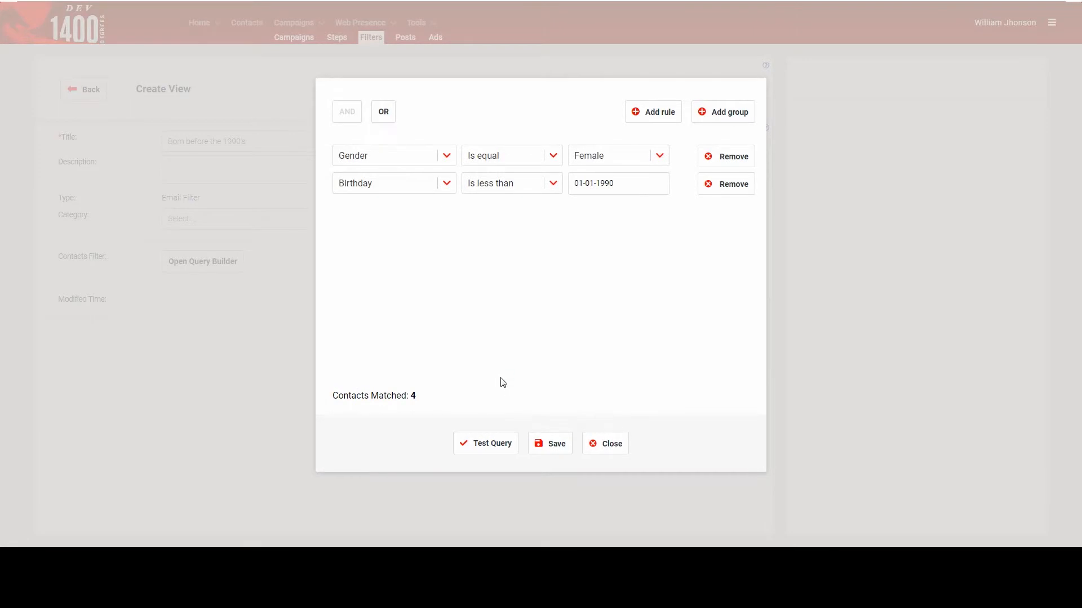
click(550, 447)
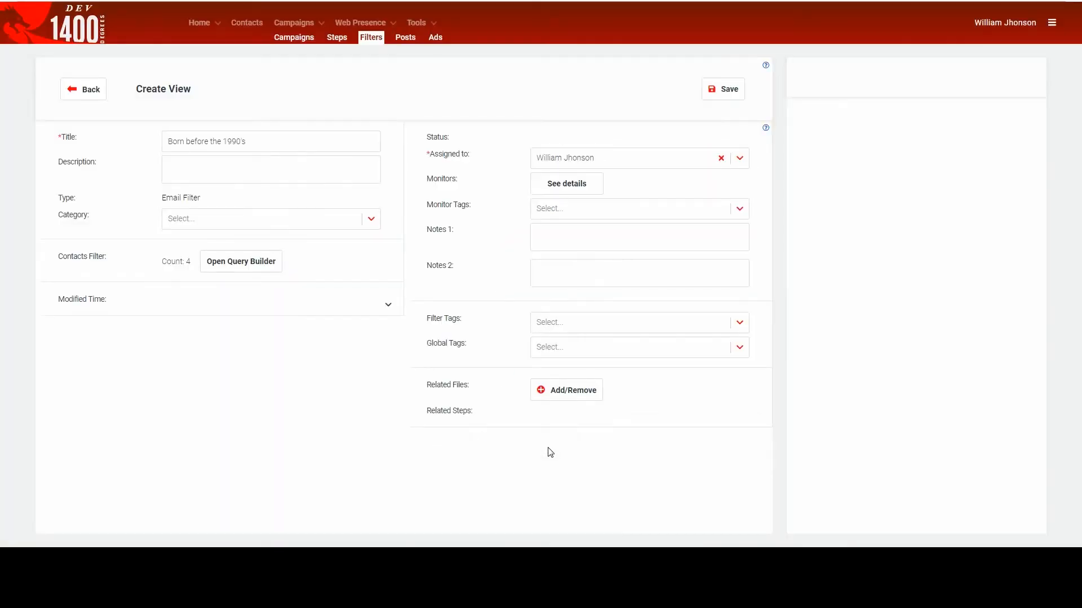
- Save the new filter and submit it as the email step's related filter
click(722, 91)
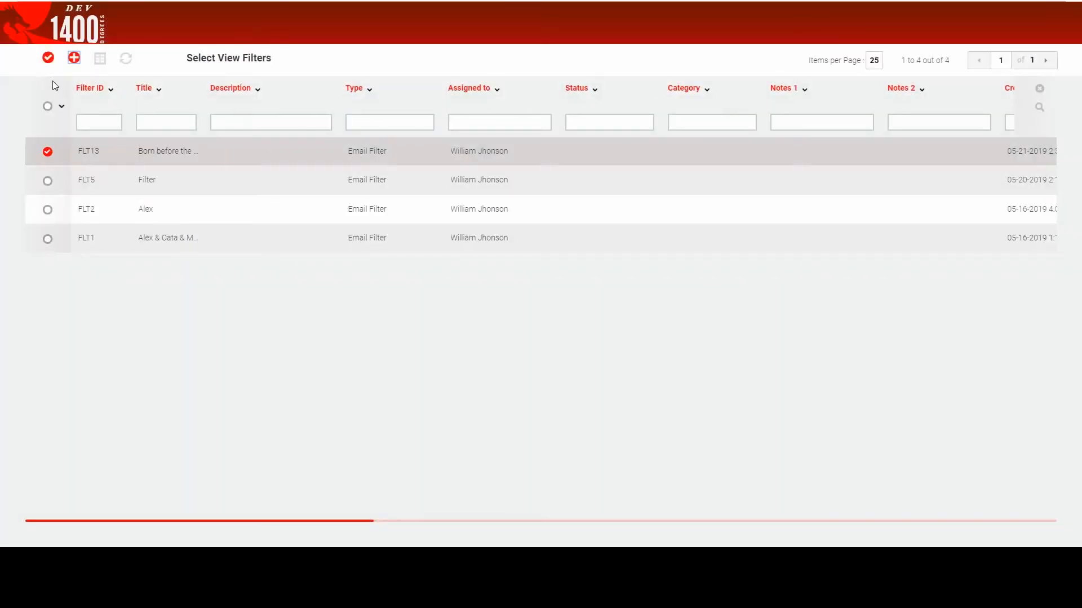
click(48, 59)
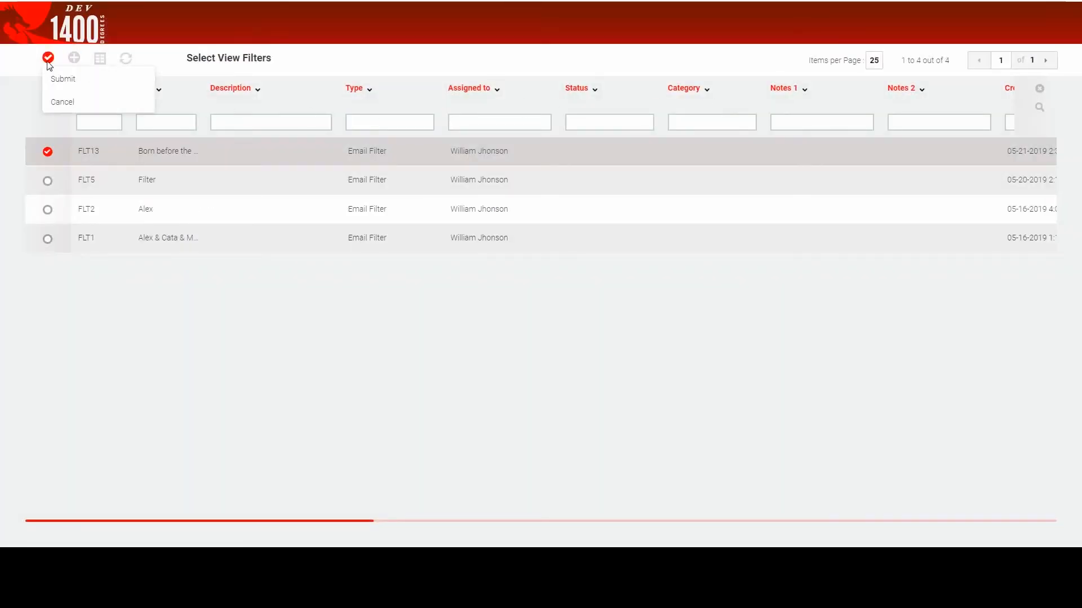
click(97, 91)
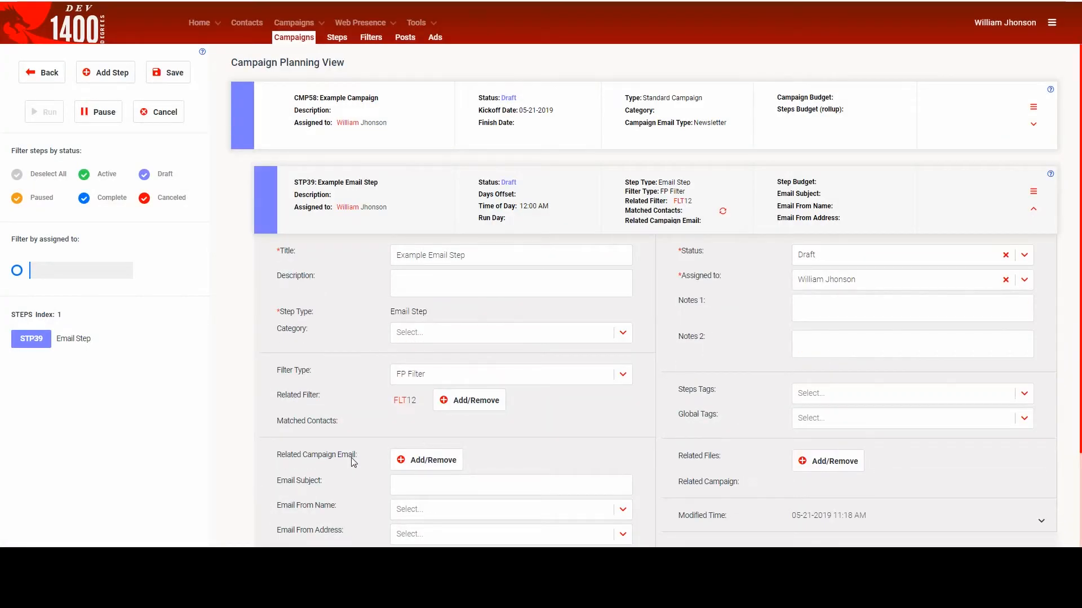
- Attach the existing item titled Campaign Email as the step's related campaign email
click(411, 463)
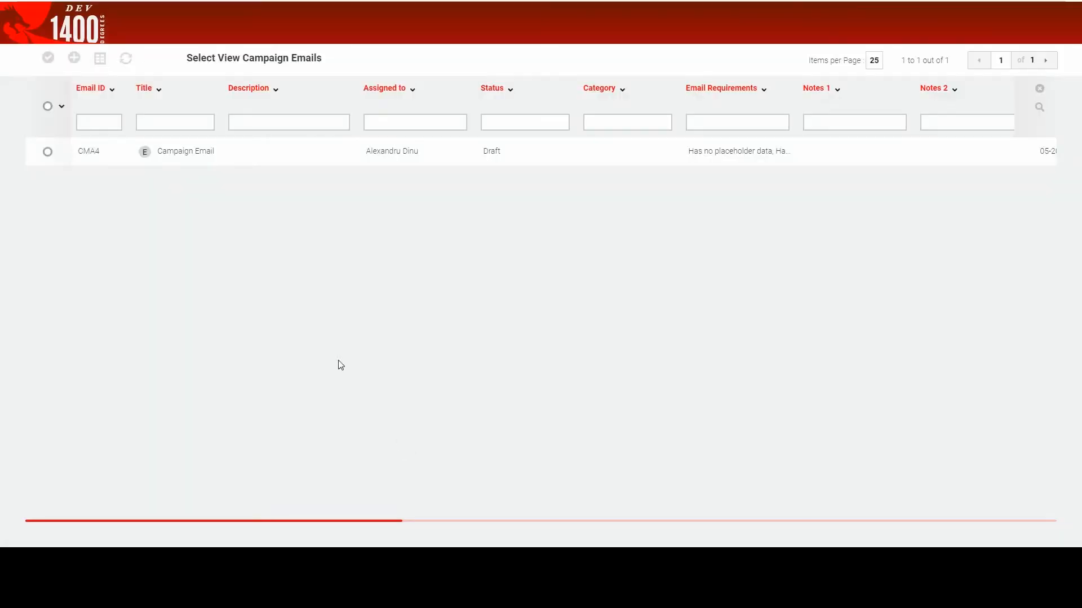
click(59, 152)
click(48, 152)
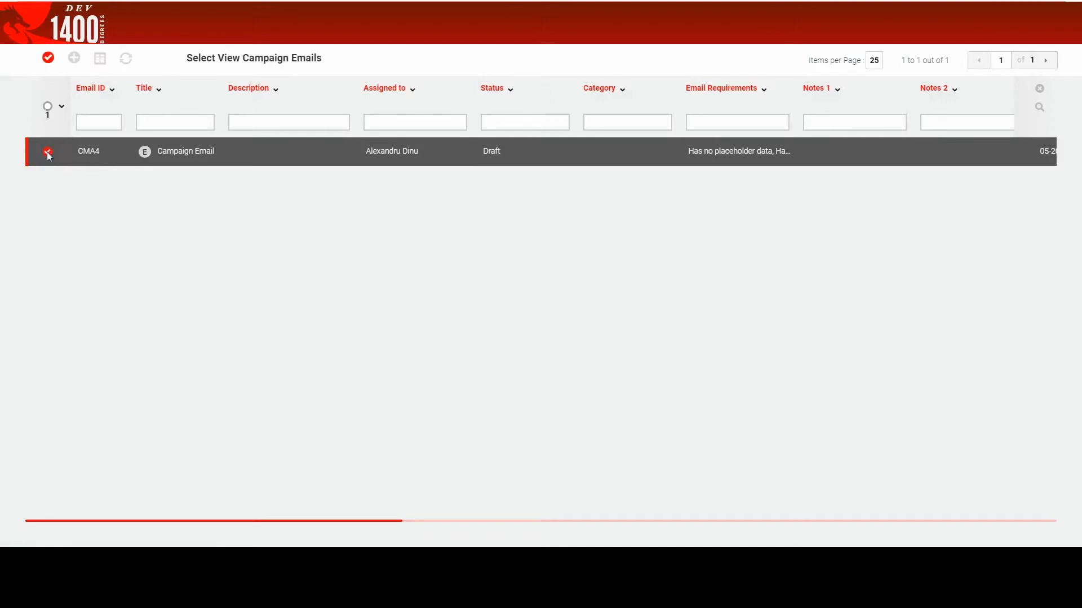
click(49, 59)
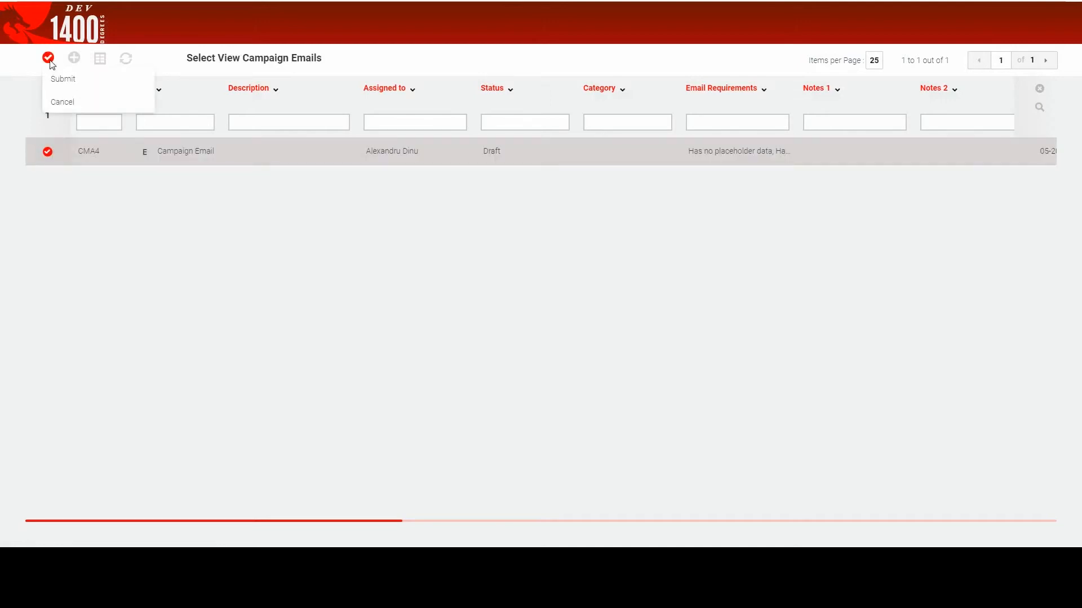
click(87, 83)
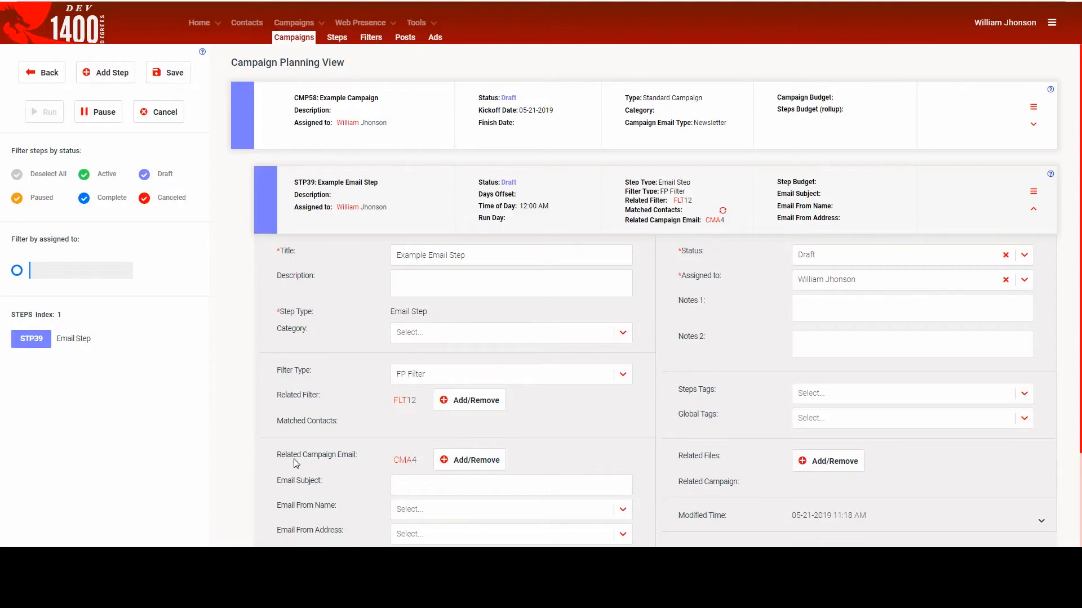
- Set the step's Email Subject to "Catchy email Subject"
scroll(295, 490, down, 1)
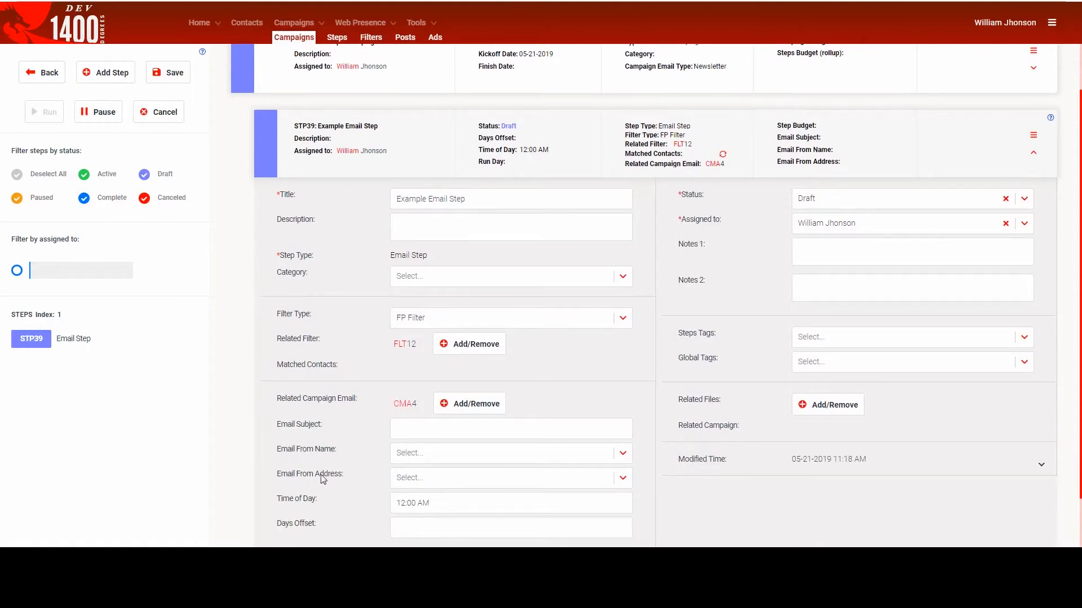
click(403, 428)
text(Ca)
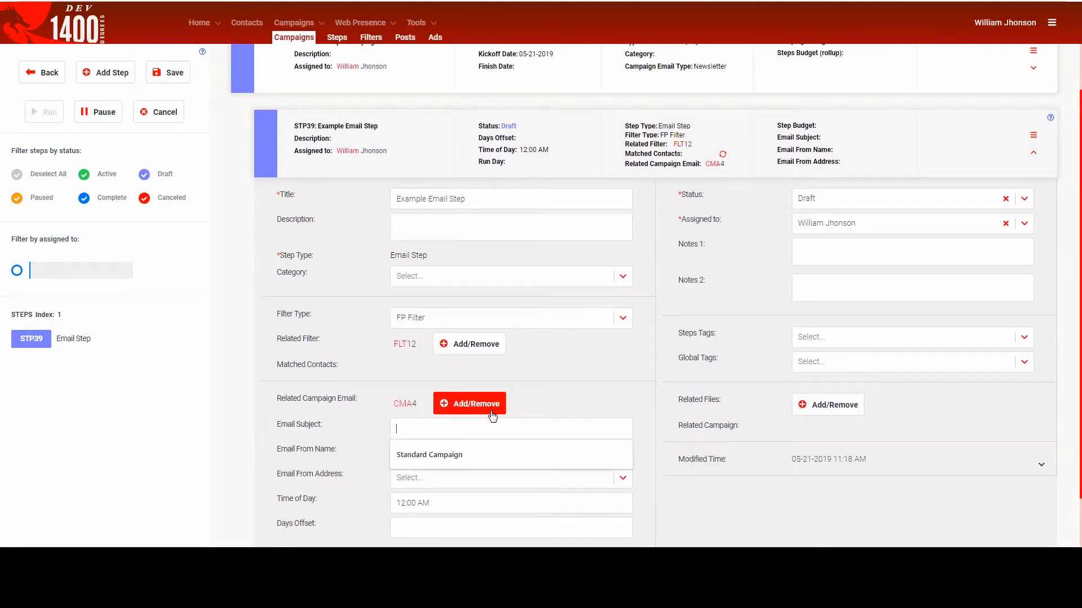
text(tchy )
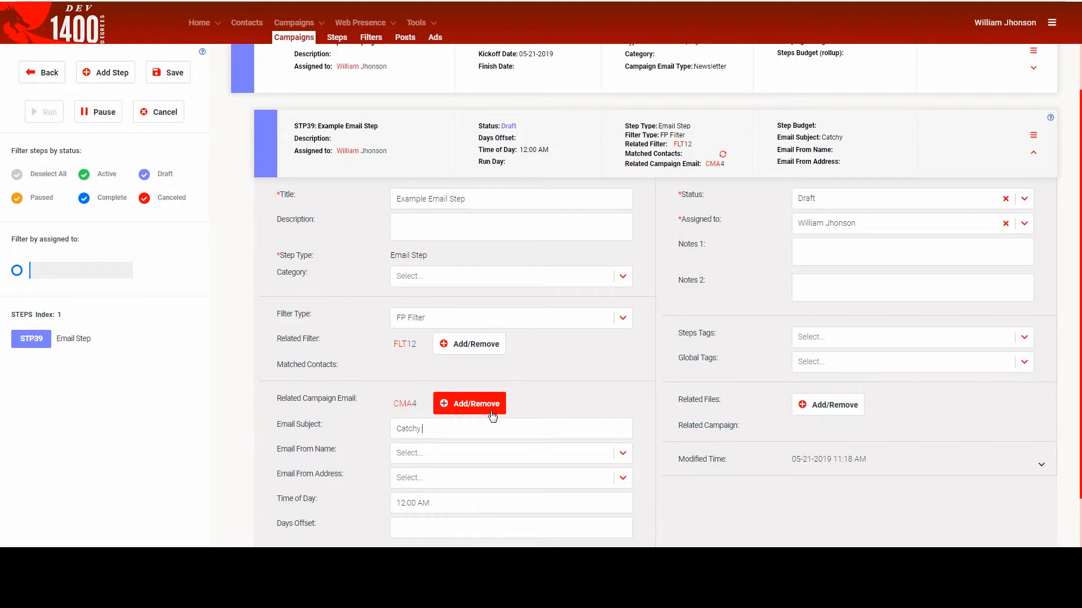
text(email Subject)
- Create and assign "Example Name" as the step's Email From Name
click(461, 457)
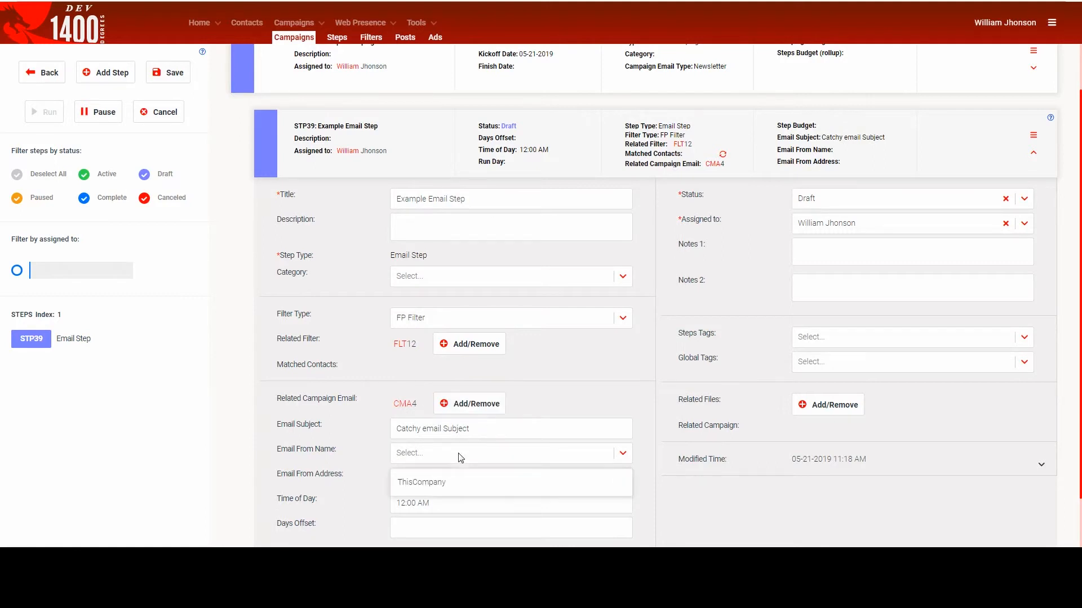
text(Example Name)
click(450, 483)
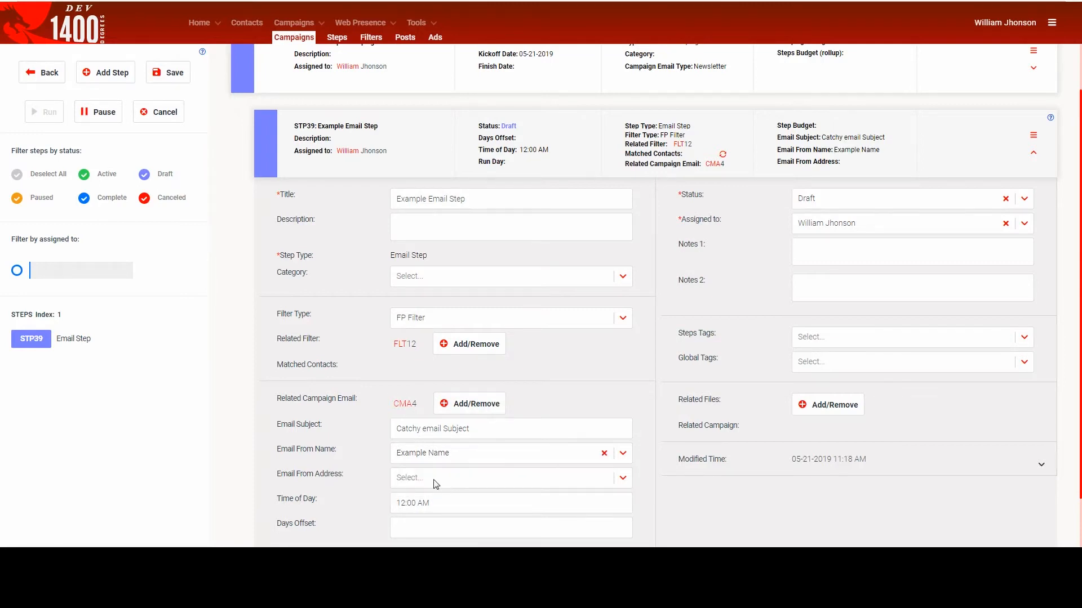
- Create and assign an example sender e-mail as the step's Email From Address
click(453, 483)
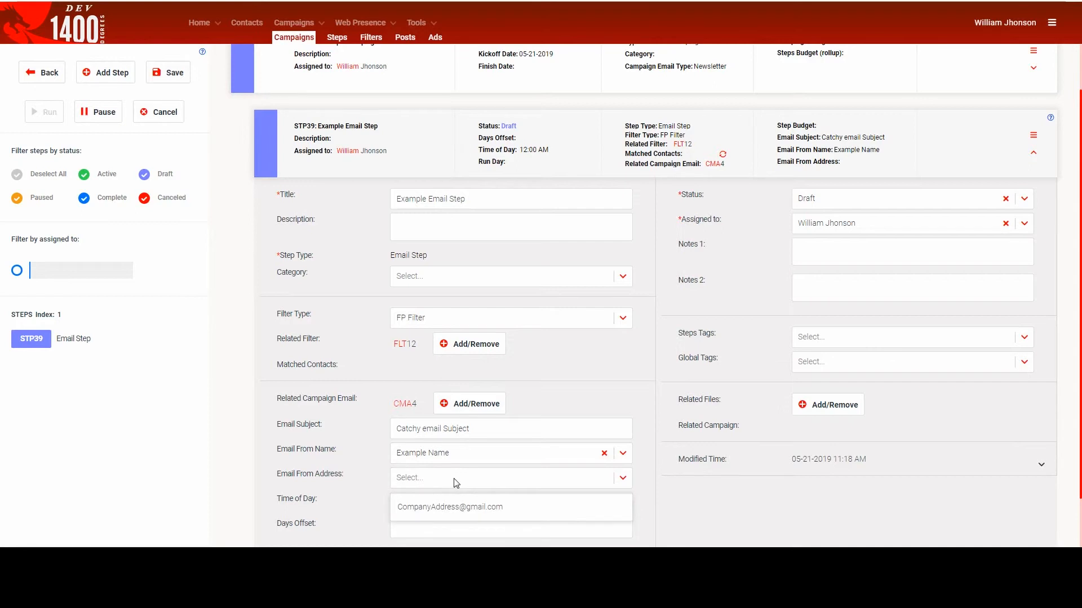
text(example@exampl)
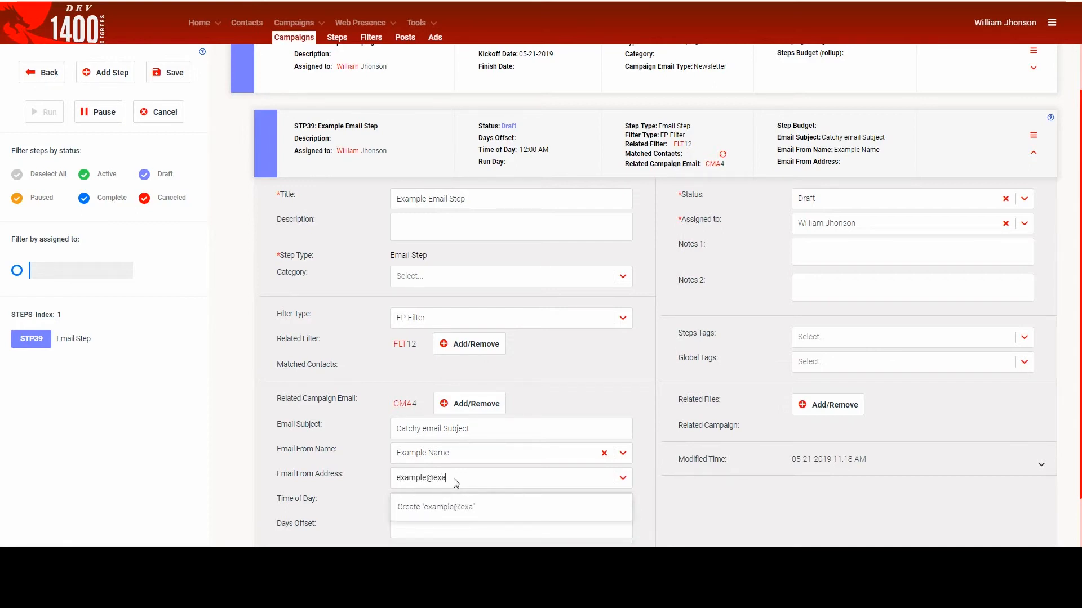
text(e.com)
click(434, 508)
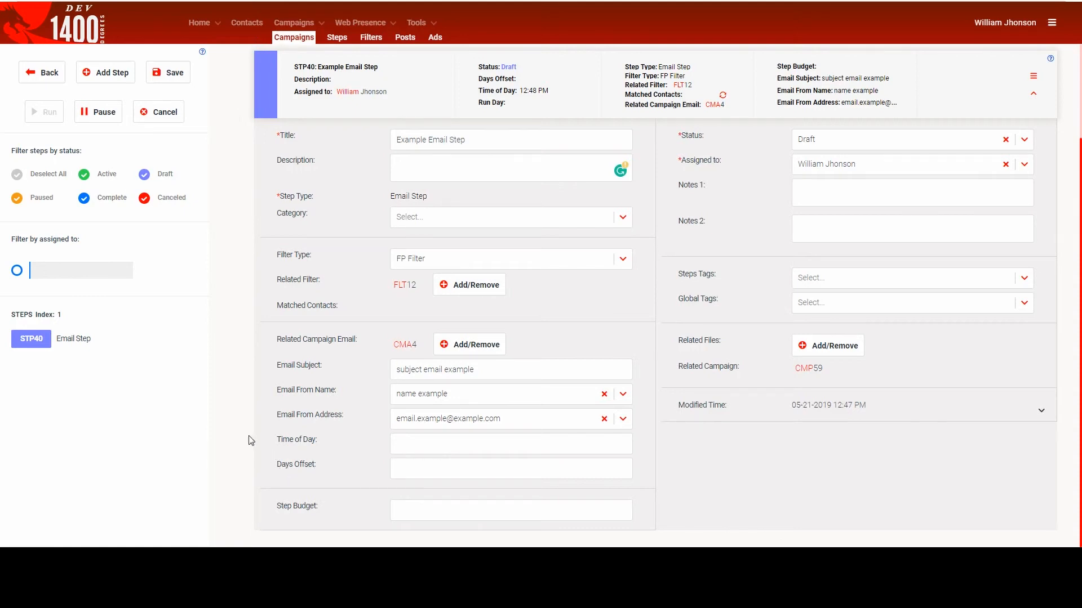
- Save the campaign and try to run it
scroll(254, 428, up, 2)
click(181, 76)
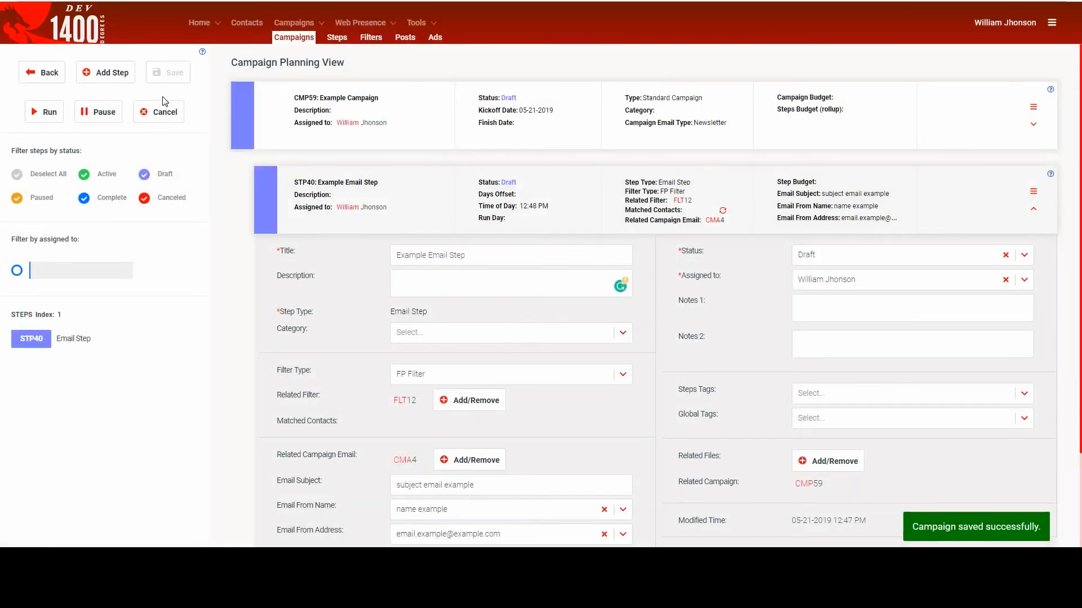
click(50, 112)
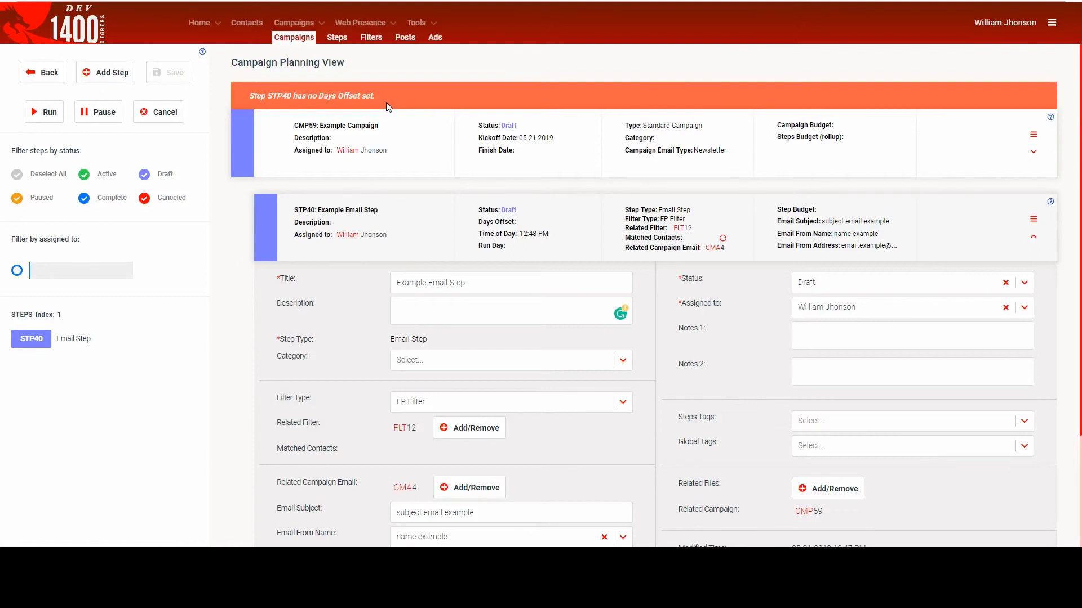
- Set the email step's Days Offset to 0
scroll(388, 110, down, 3)
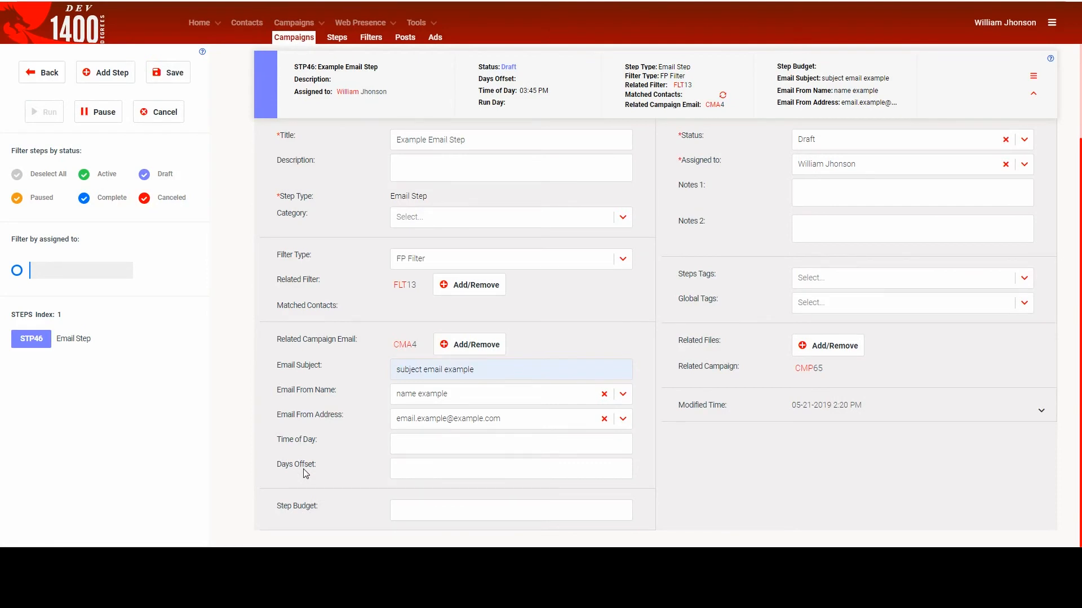
click(400, 469)
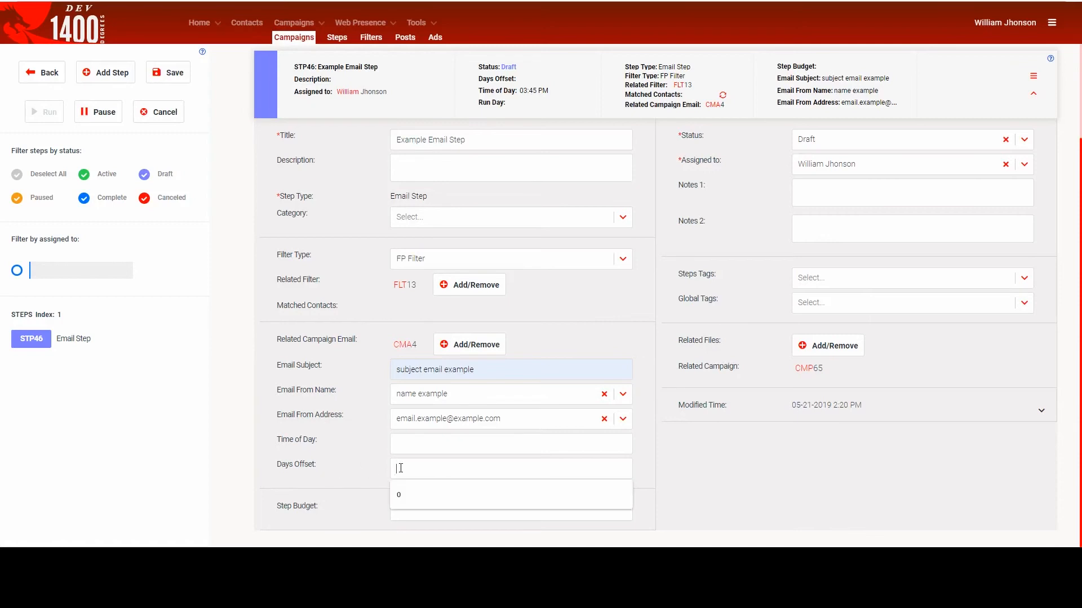
text(0)
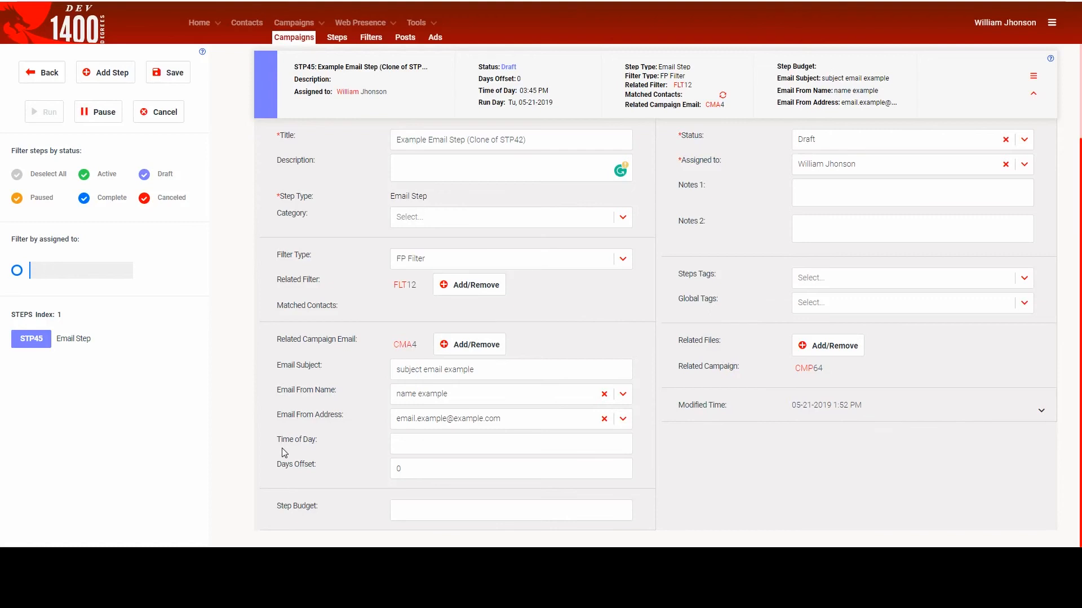
- Set the email step's Time of Day to 03:45 PM
click(413, 448)
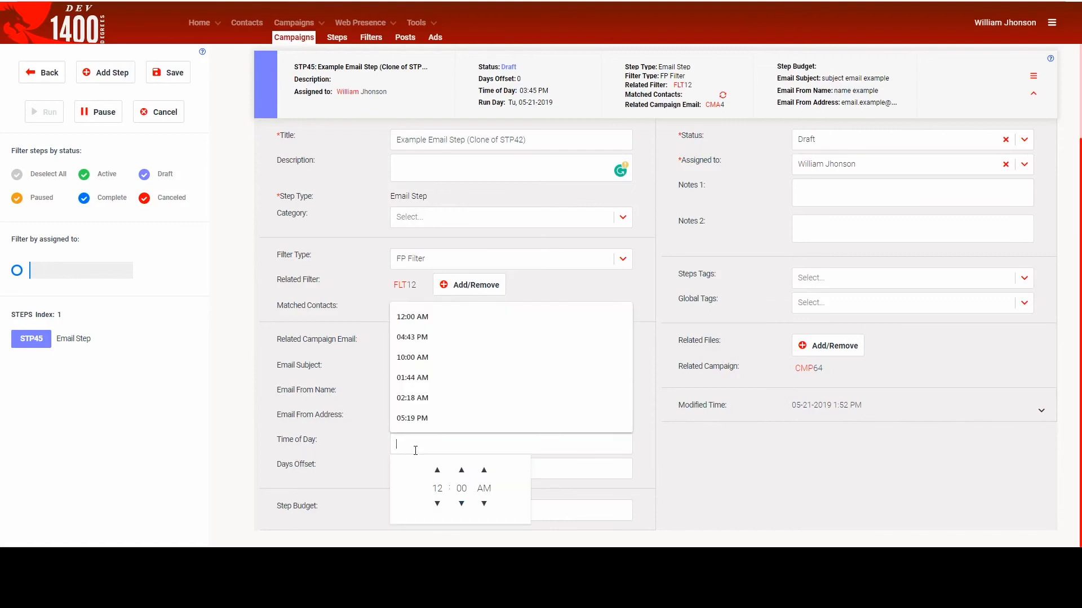
click(437, 471)
click(438, 470)
click(483, 470)
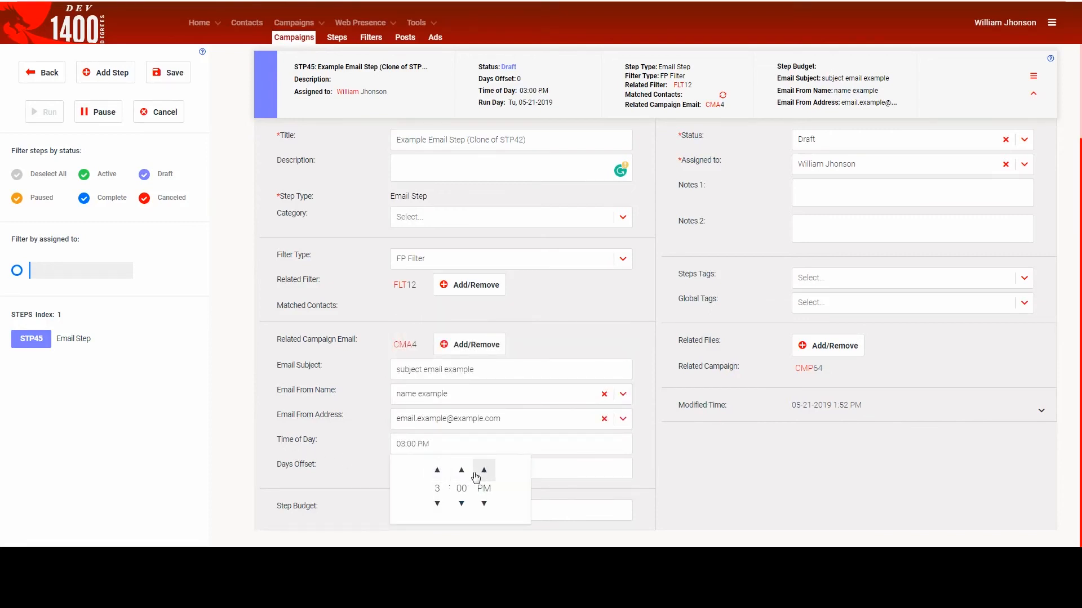
double_click(411, 444)
text(45)
- Save the campaign with its Days Offset and Time of Day settings, and run it
click(169, 79)
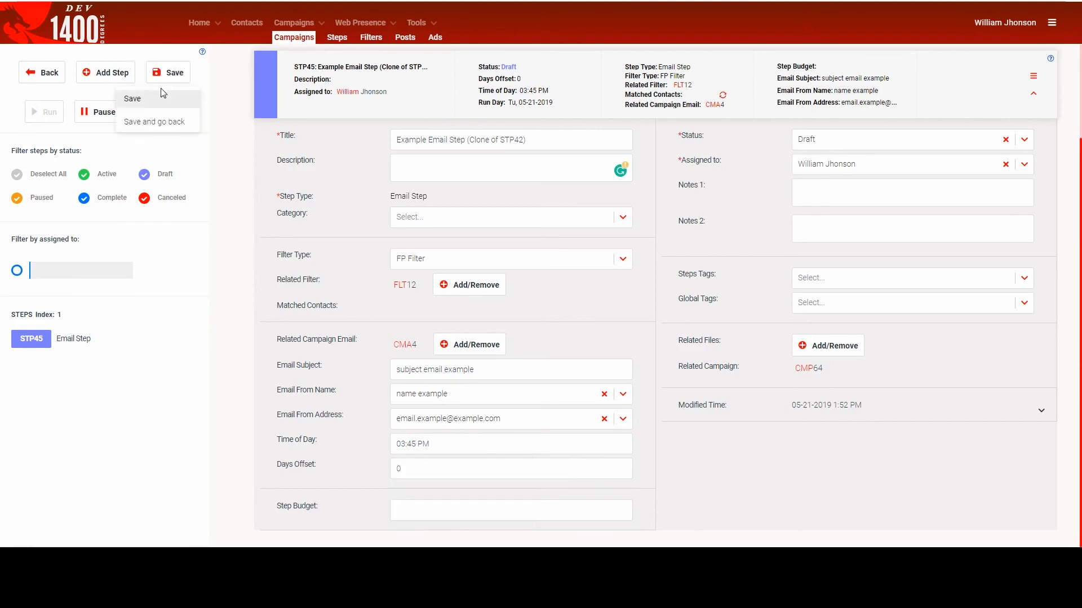
click(160, 99)
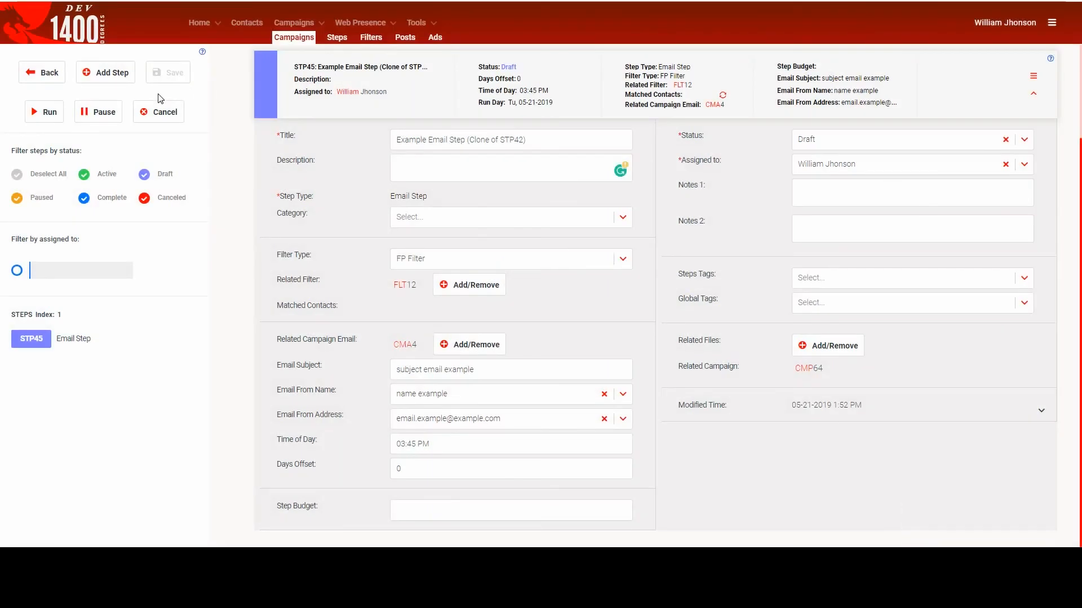
click(53, 115)
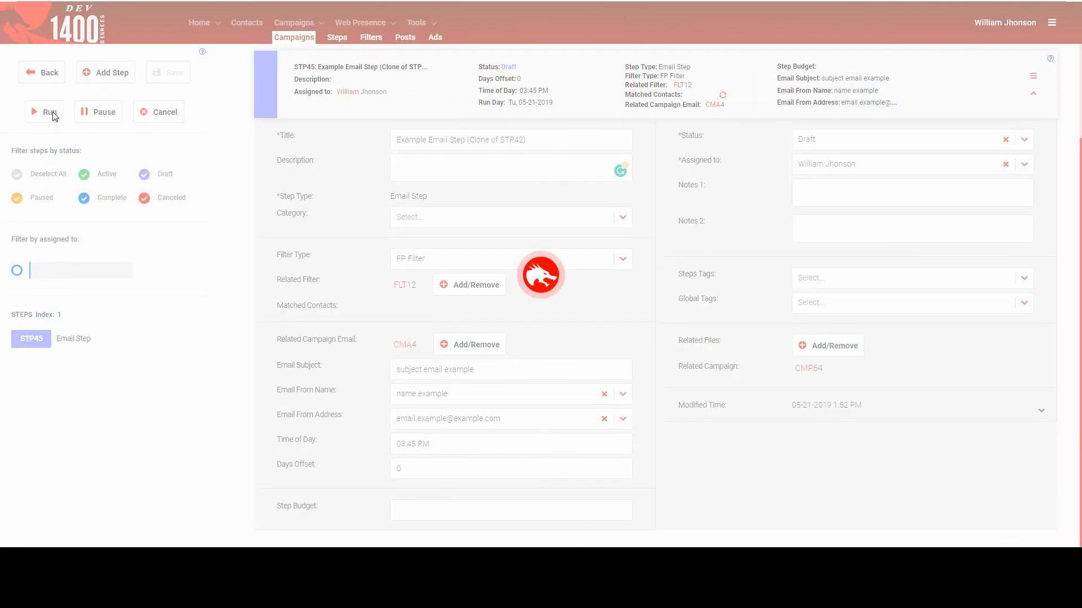